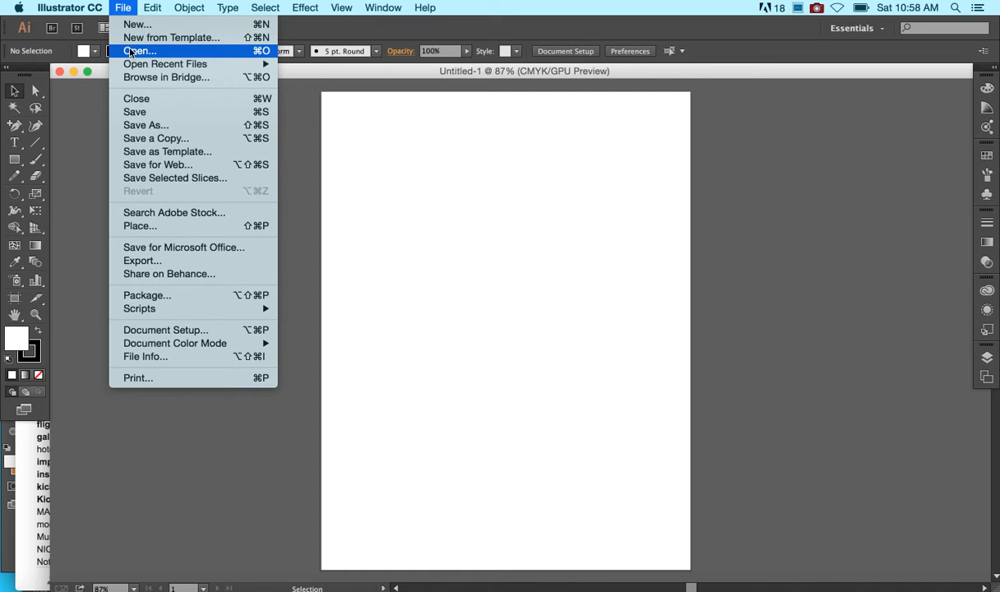
click(119, 8)
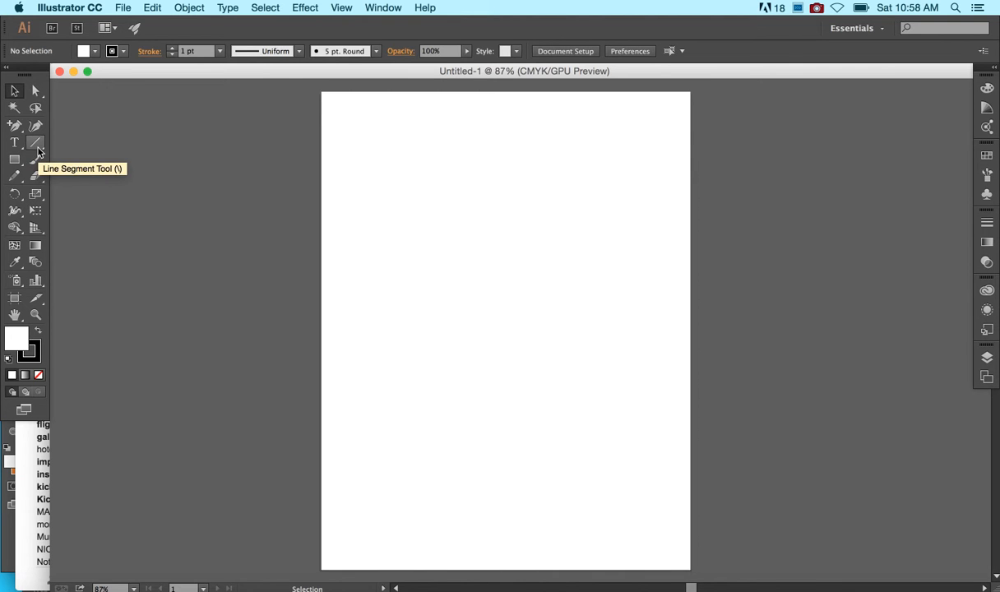
click(24, 126)
click(414, 189)
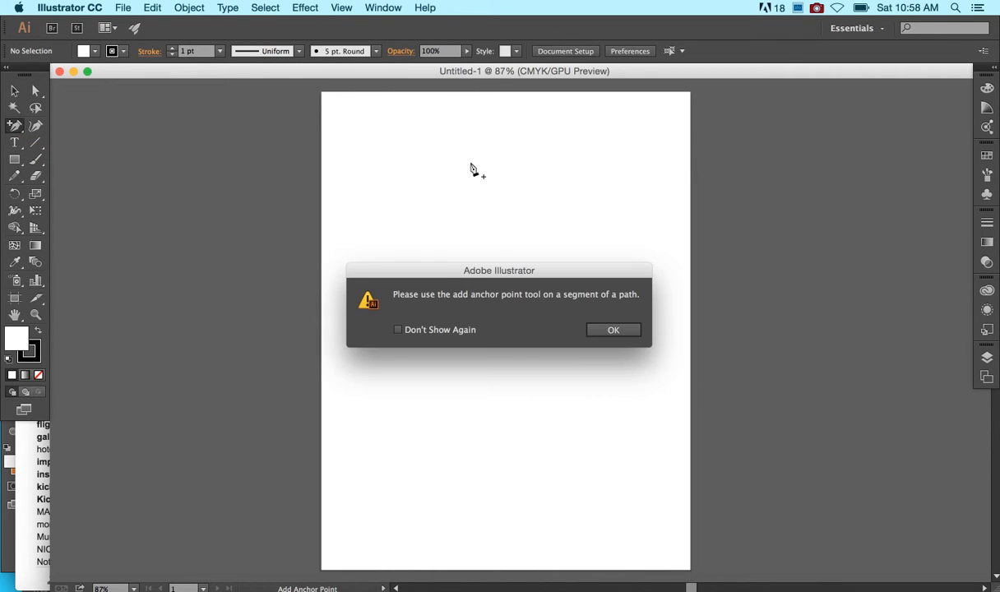
click(605, 330)
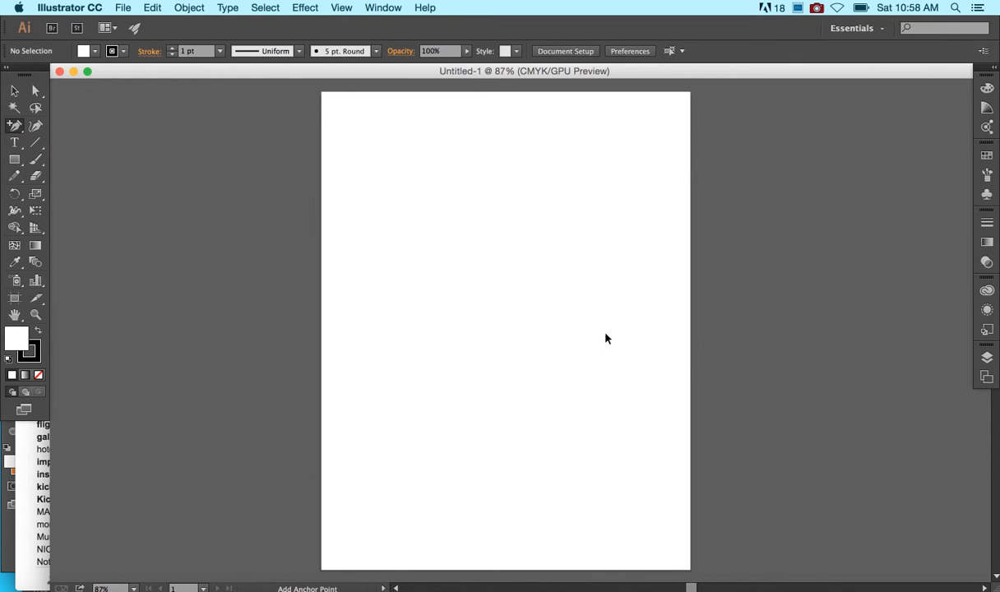
Step: Show the rulers and place a vertical guide about 3 in from the artboard's left edge
key(super+r)
drag(54, 263, 450, 269)
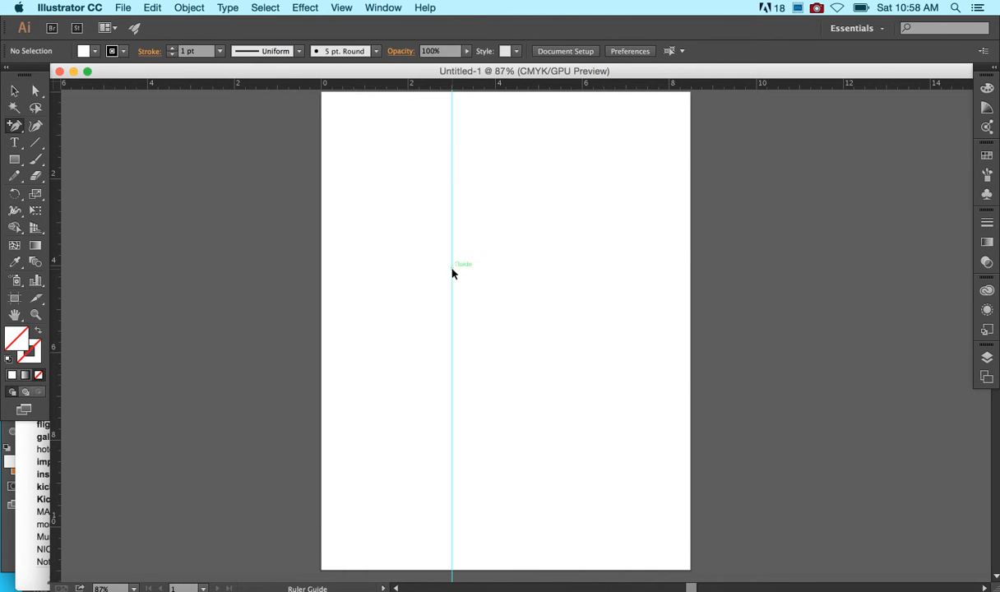
click(454, 136)
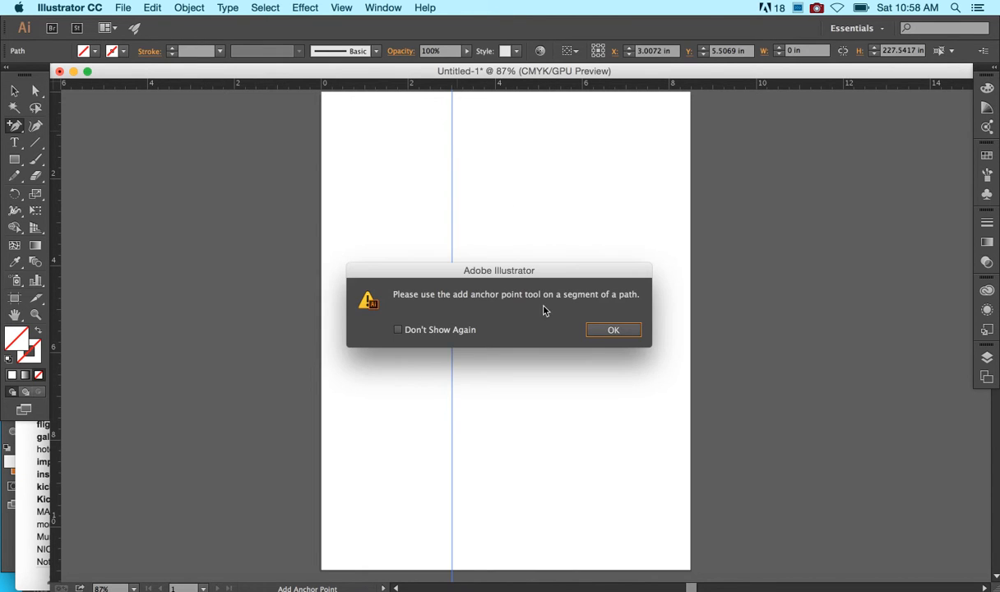
click(589, 329)
Step: Draw a closed angular half silhouette with the Pen tool against the guide's left side, about 1.2 in wide and 3.4 in tall
drag(15, 125, 44, 128)
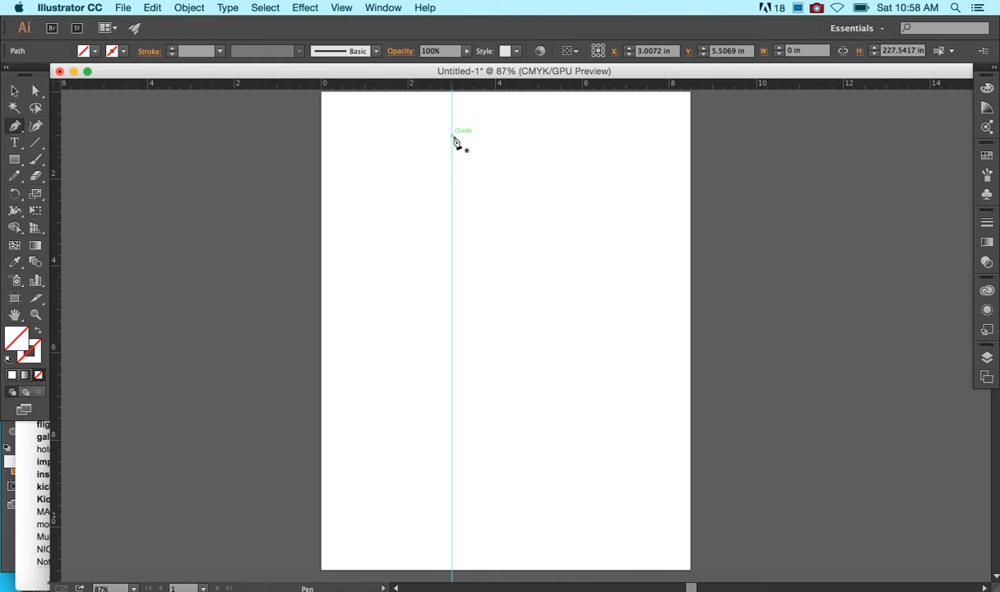
click(419, 137)
click(399, 156)
click(400, 173)
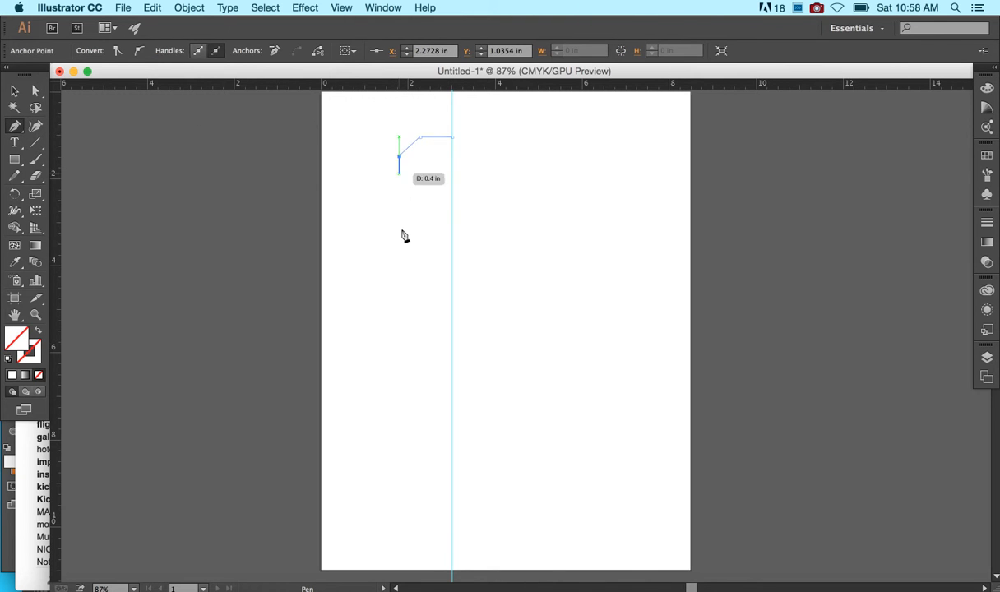
click(400, 229)
click(420, 246)
click(411, 278)
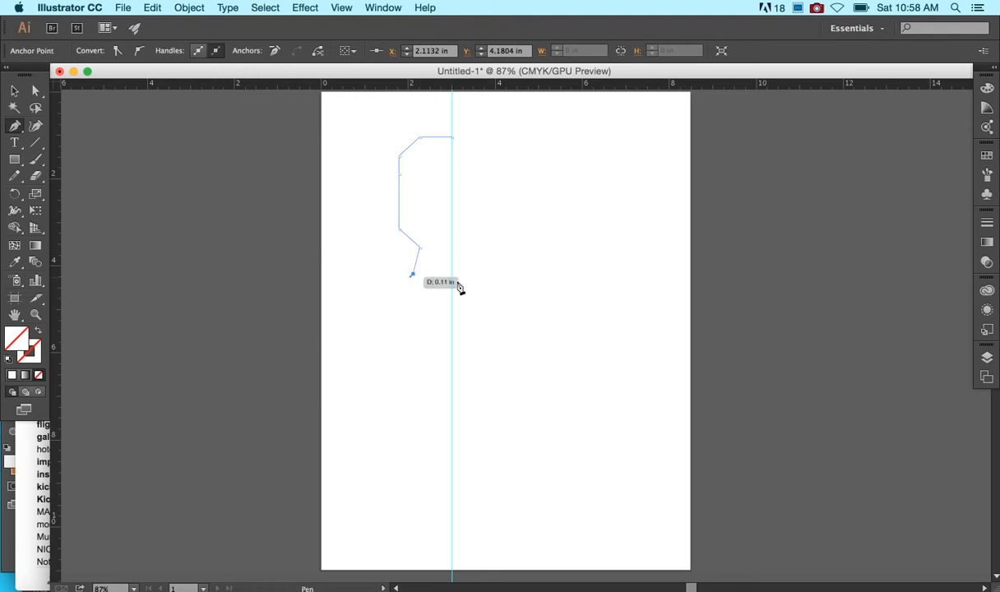
click(414, 284)
click(425, 285)
click(452, 285)
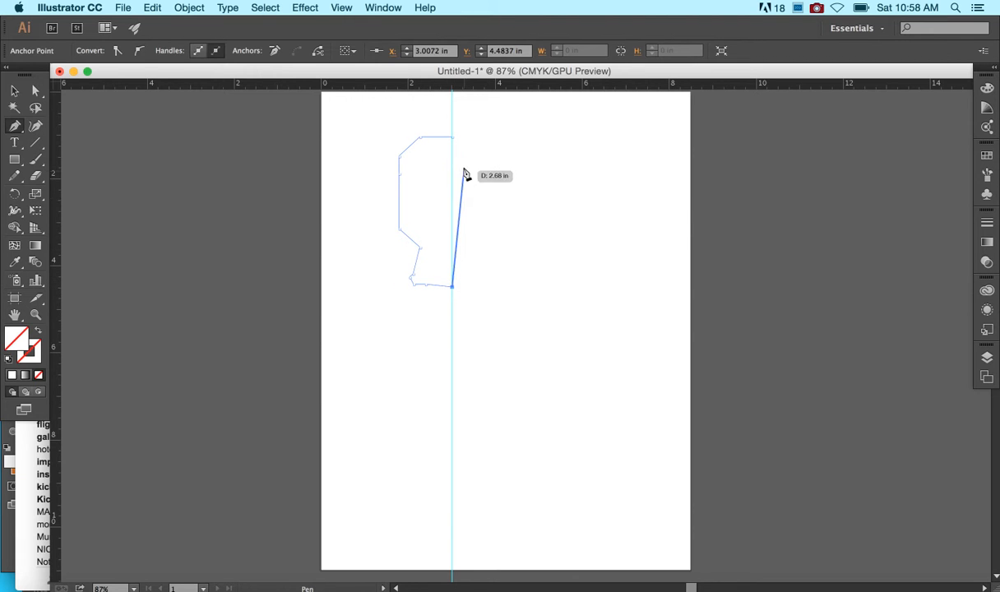
click(453, 137)
Step: Select the half silhouette and fill it with the hot pink swatch
click(13, 92)
click(288, 197)
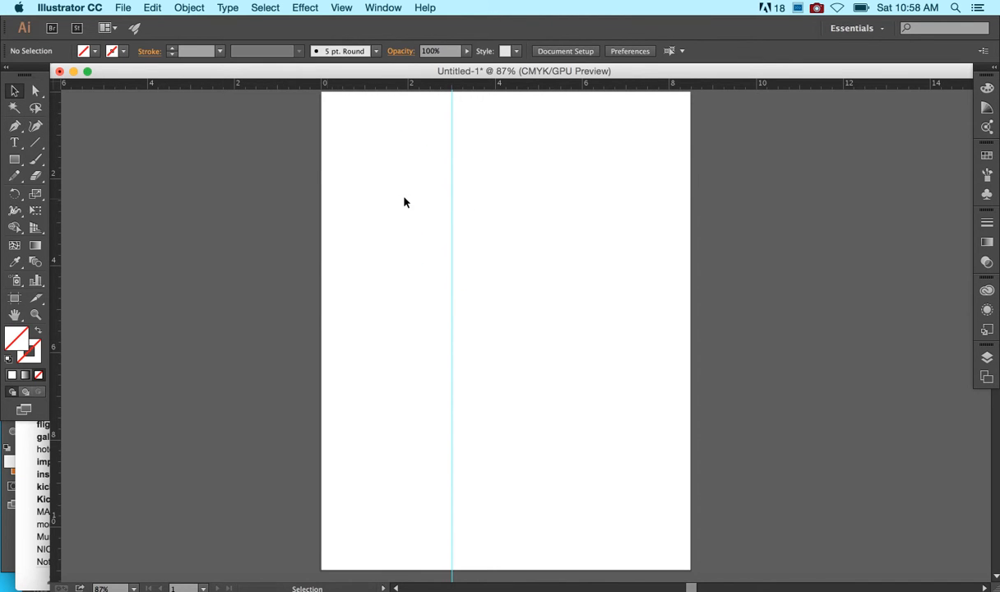
click(400, 197)
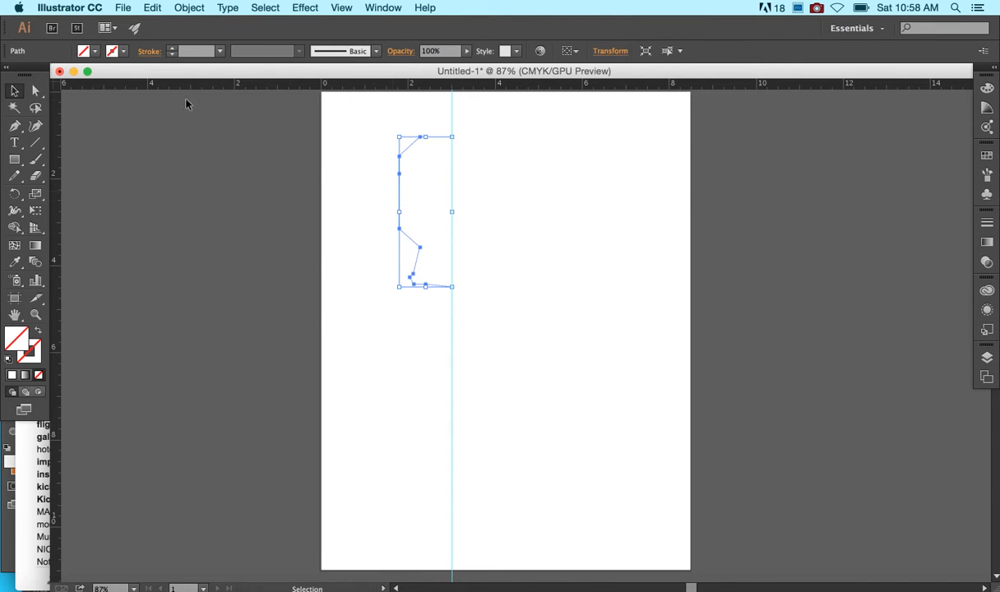
click(95, 51)
click(96, 74)
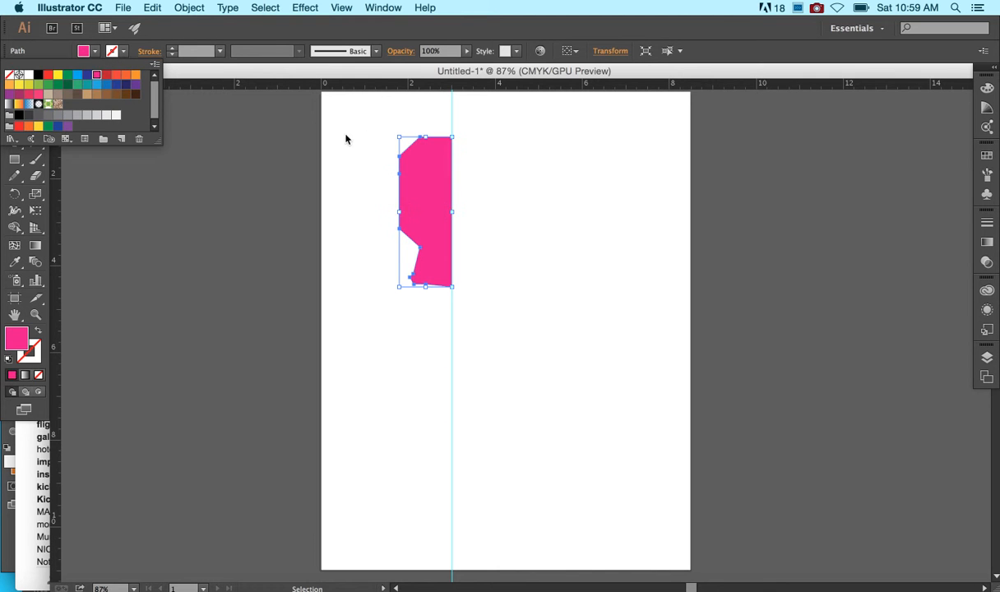
Step: Duplicate the pink half silhouette and place the copy against the right side of the vertical guide
key(a)
click(158, 6)
click(159, 5)
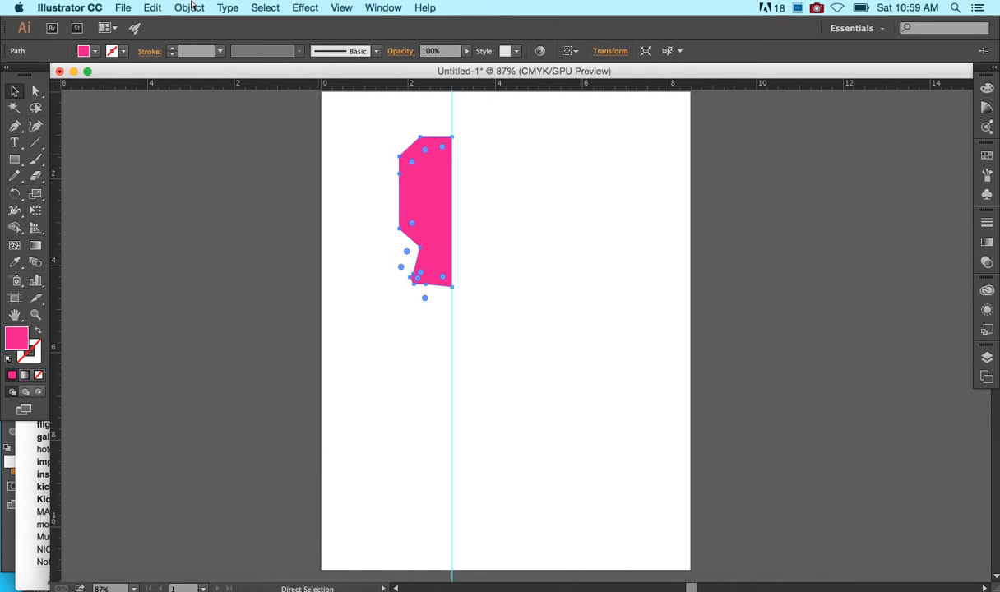
key(super+c)
key(super+v)
key(v)
drag(524, 306, 482, 190)
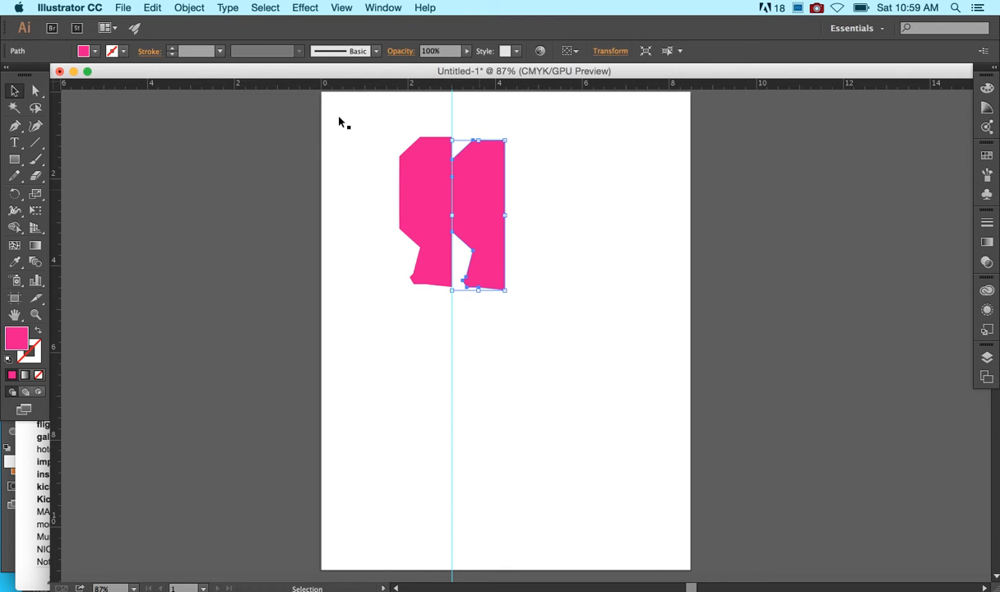
Step: Reflect the copied half across the vertical axis so it mirrors the original
click(198, 8)
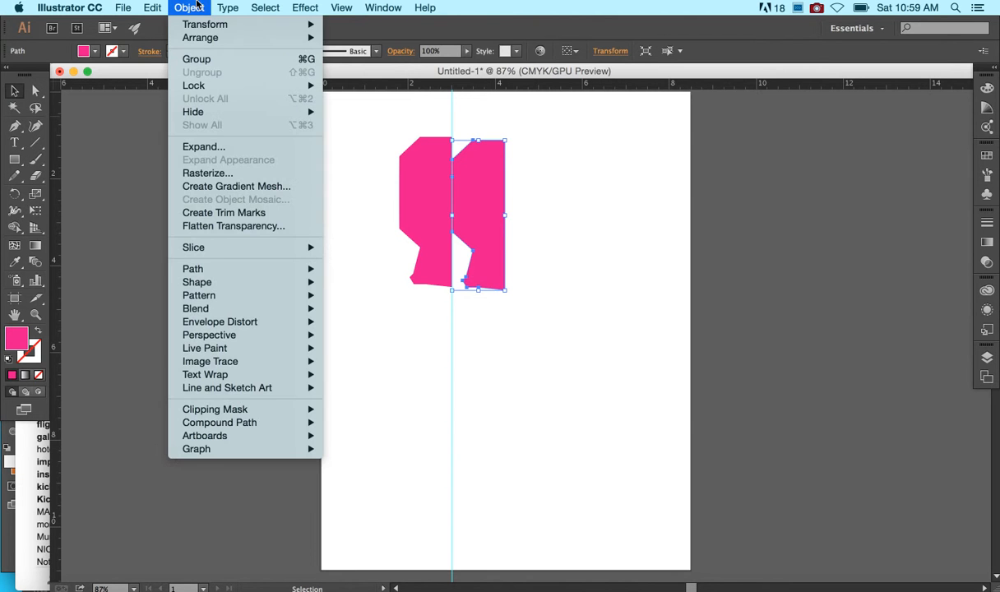
mouse_move(199, 32)
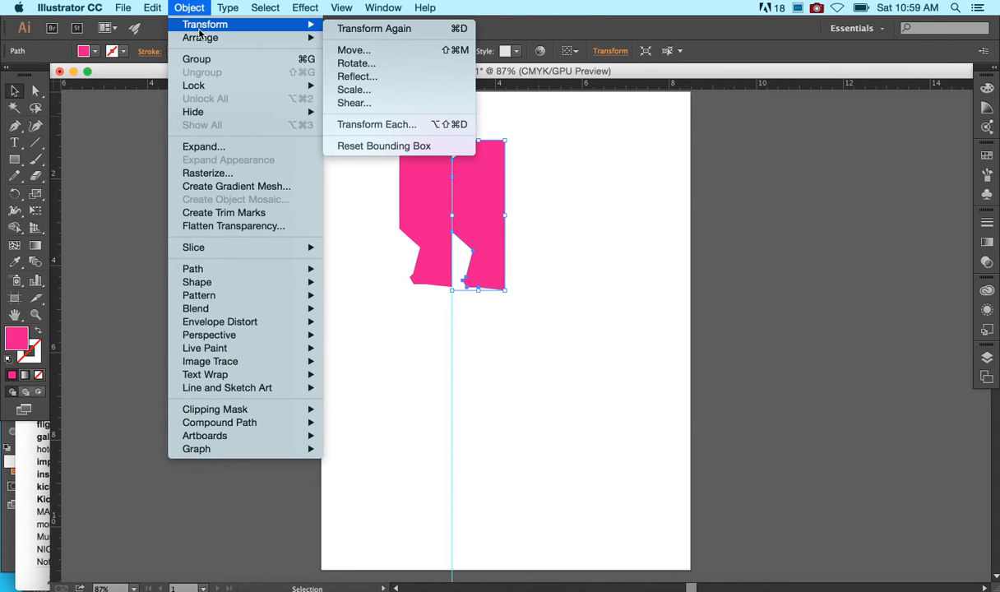
click(369, 79)
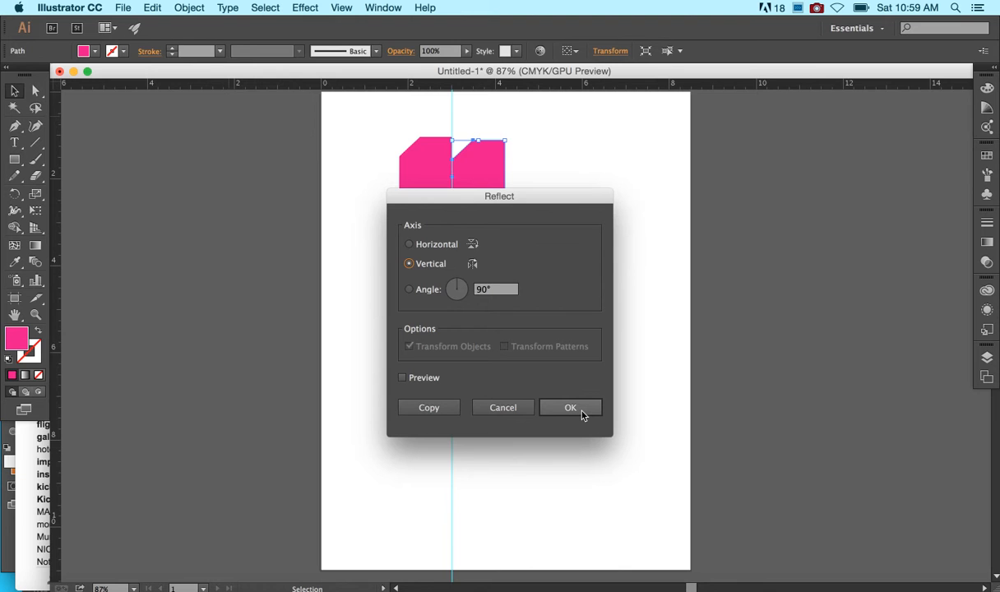
click(436, 379)
drag(541, 187, 540, 326)
click(575, 539)
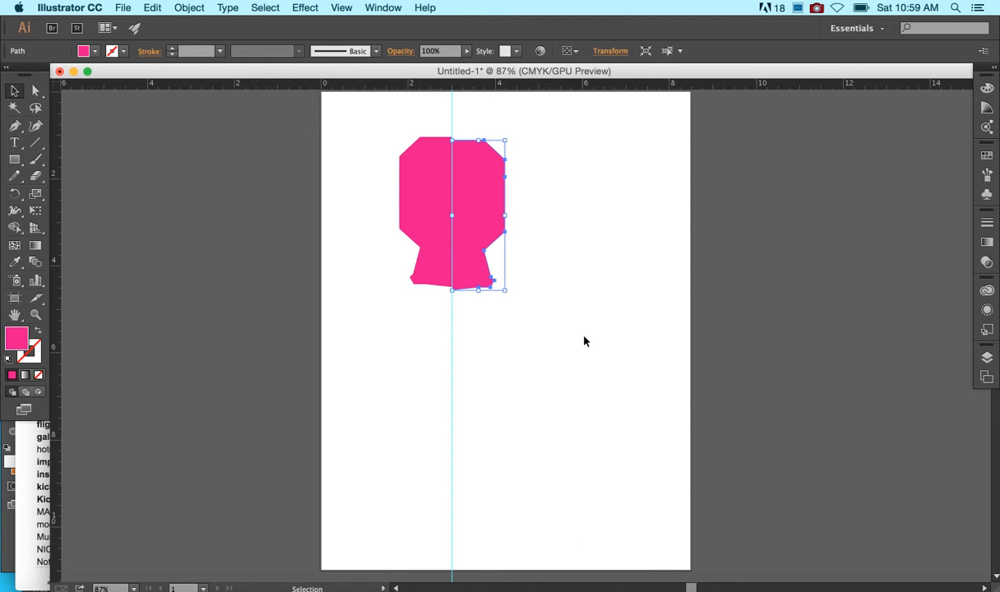
Step: Move the mirrored half up until its top edge lines up with the original half
key(super+1)
key(a)
key(super+=)
key(v)
scroll(584, 325, up, 5)
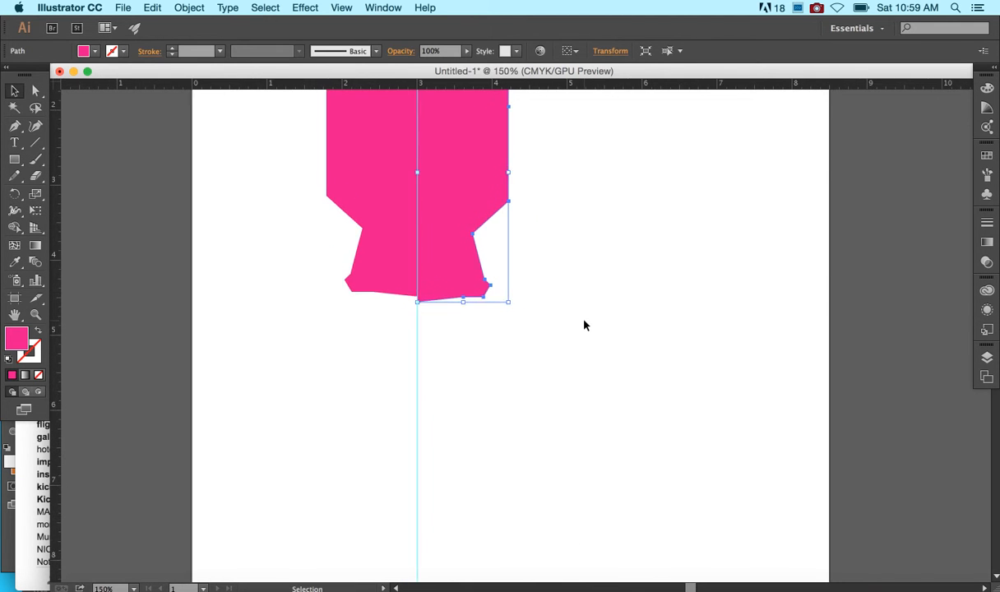
key(super+=)
key(super+=)
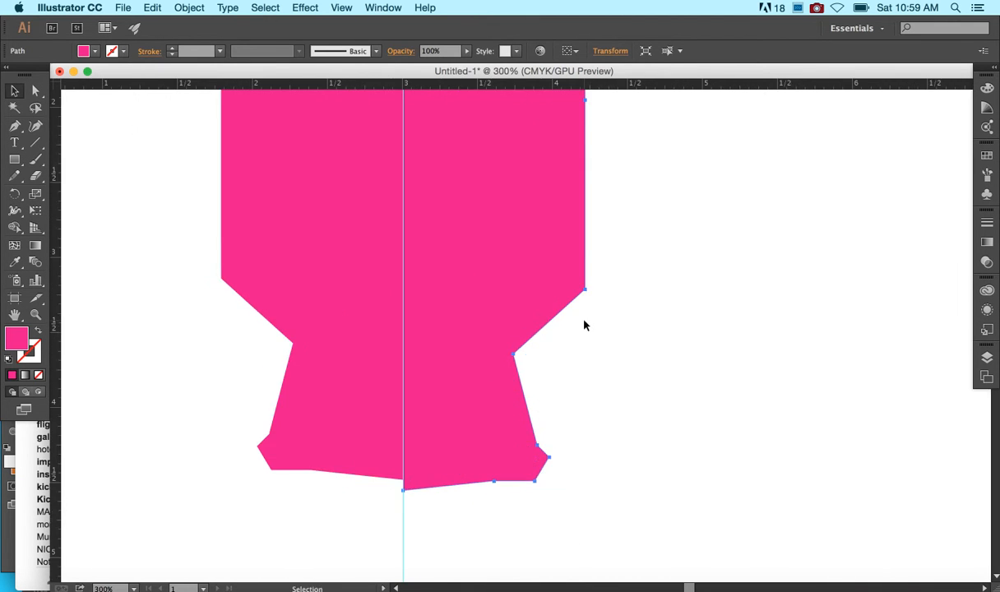
scroll(584, 326, up, 3)
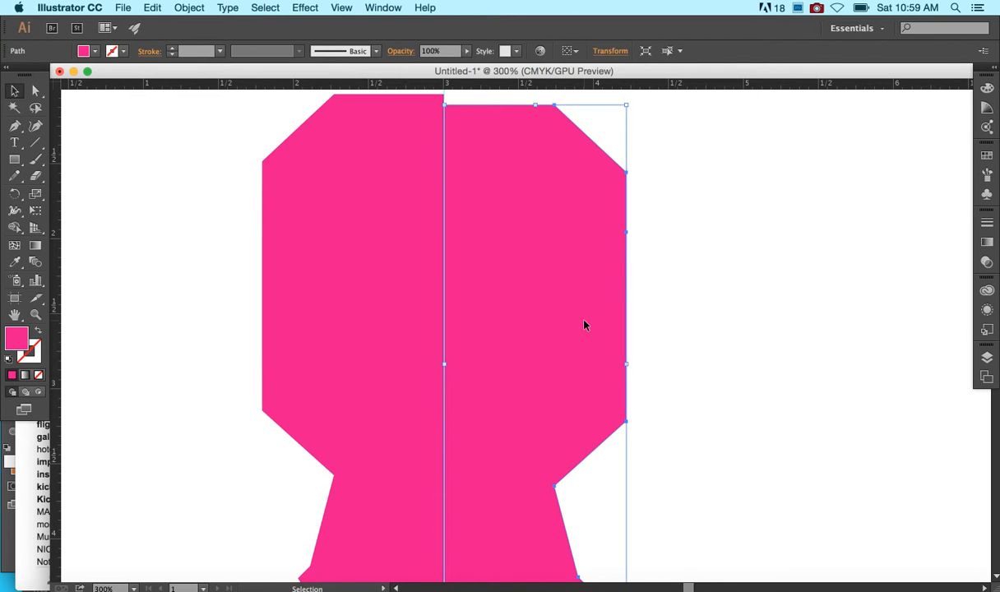
click(730, 298)
Step: Hide the guides to expose the seam between the two halves
click(383, 7)
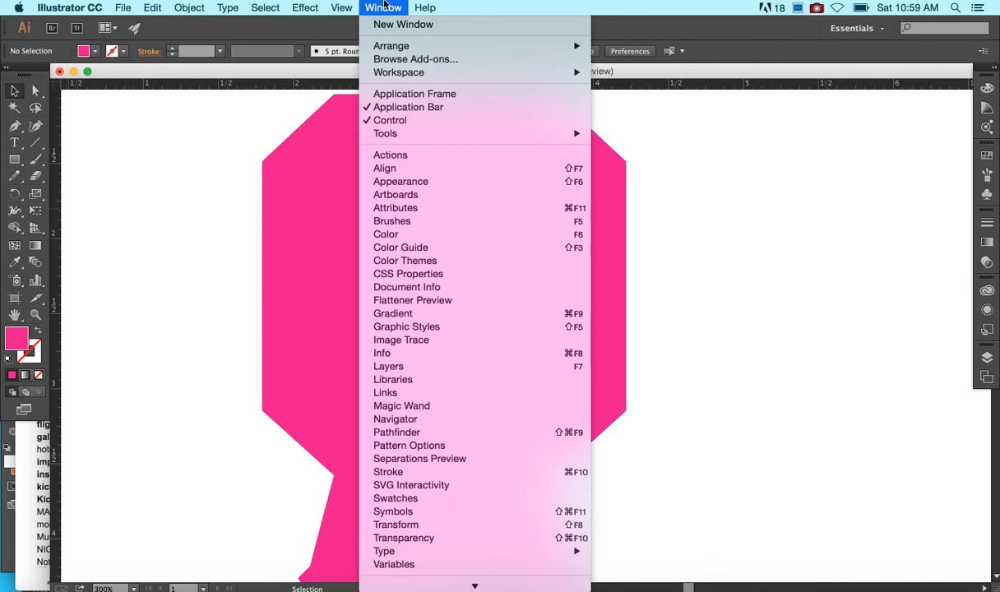
mouse_move(341, 8)
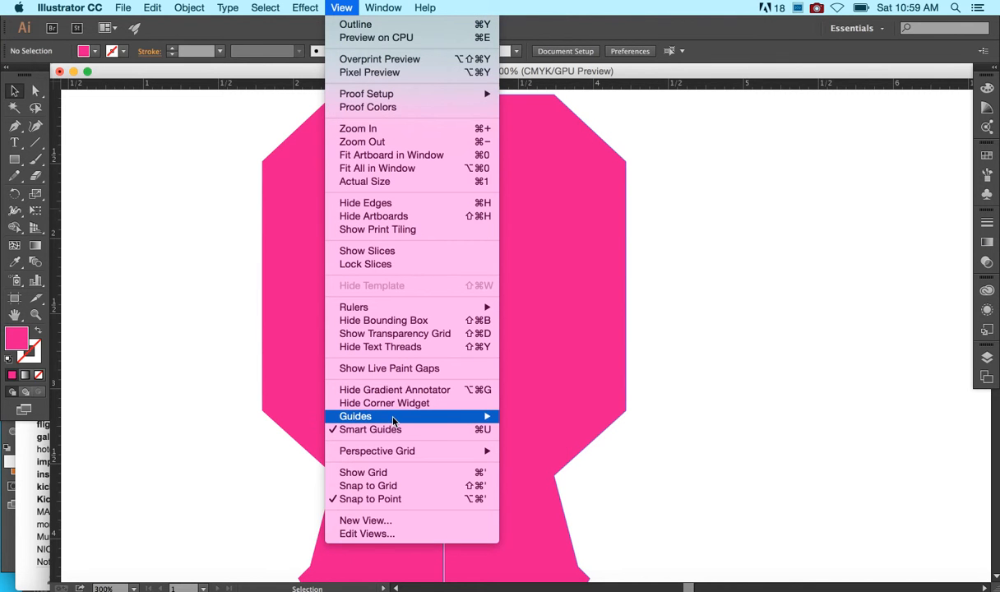
mouse_move(378, 416)
click(550, 427)
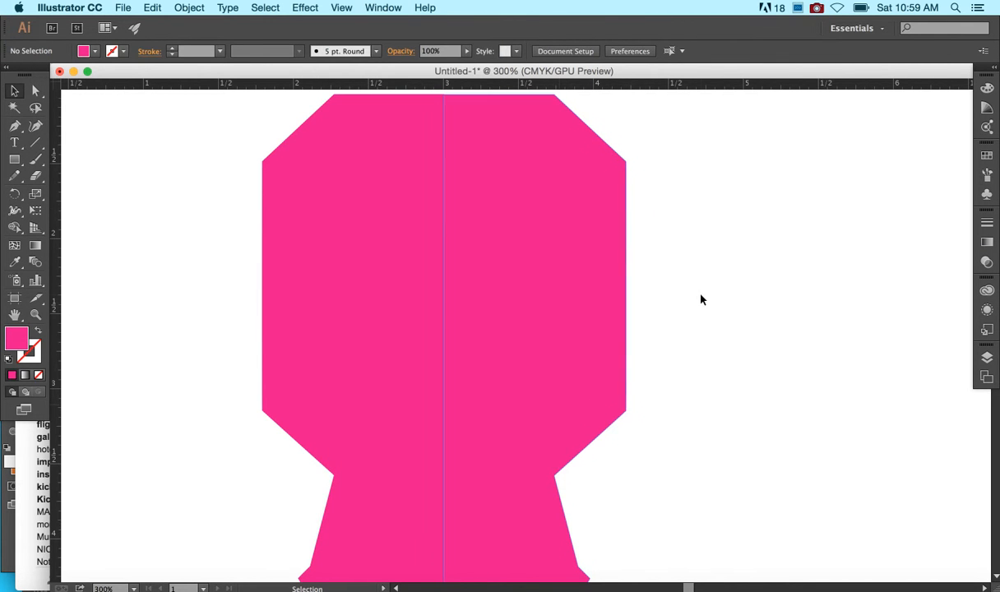
Step: Nudge the right half vertically to fine-tune its top edge against the left half
click(552, 312)
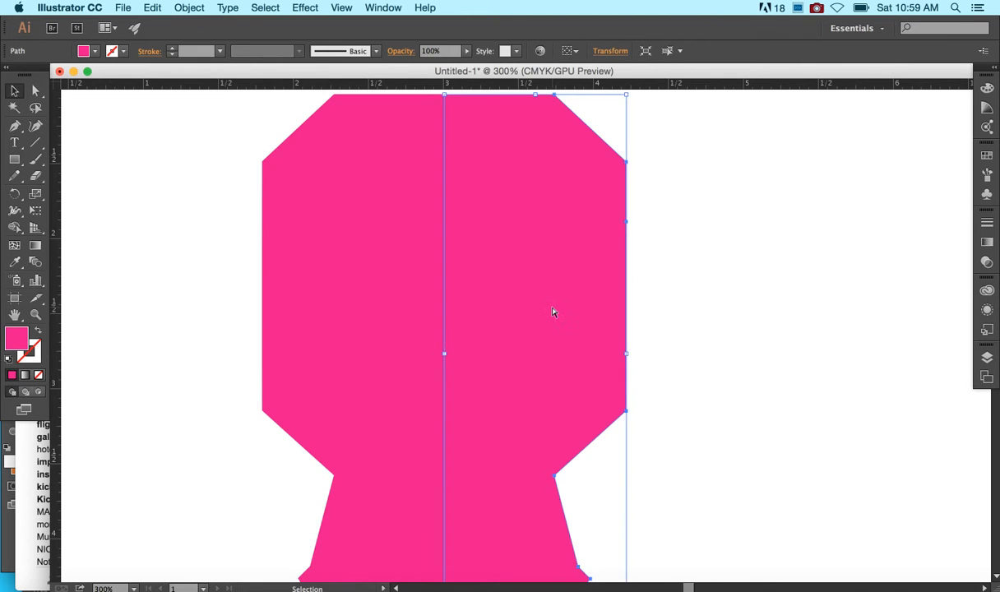
key(super+equal)
scroll(560, 337, up, 5)
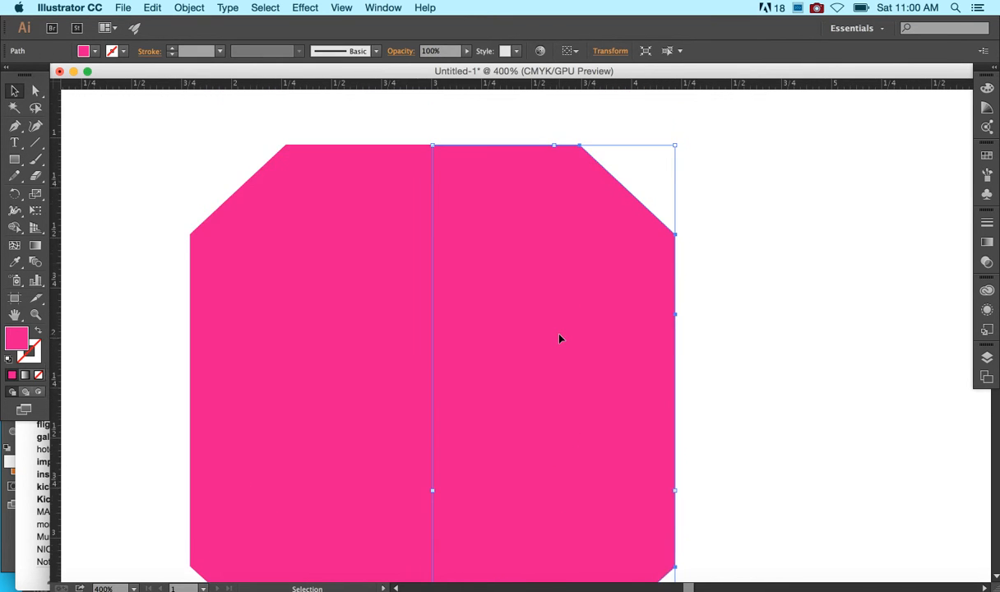
click(819, 236)
click(570, 279)
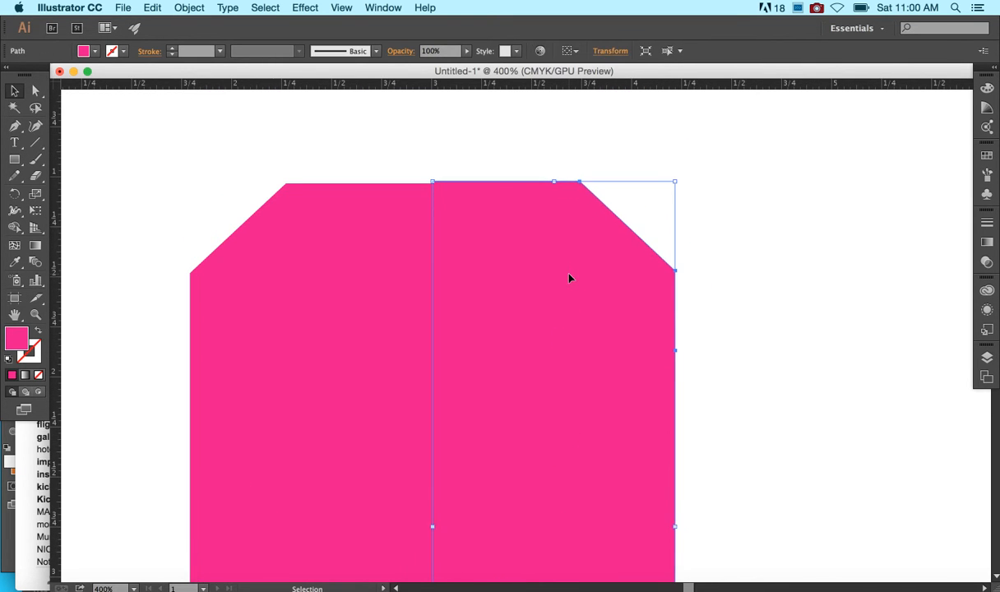
key(Down)
drag(400, 174, 496, 196)
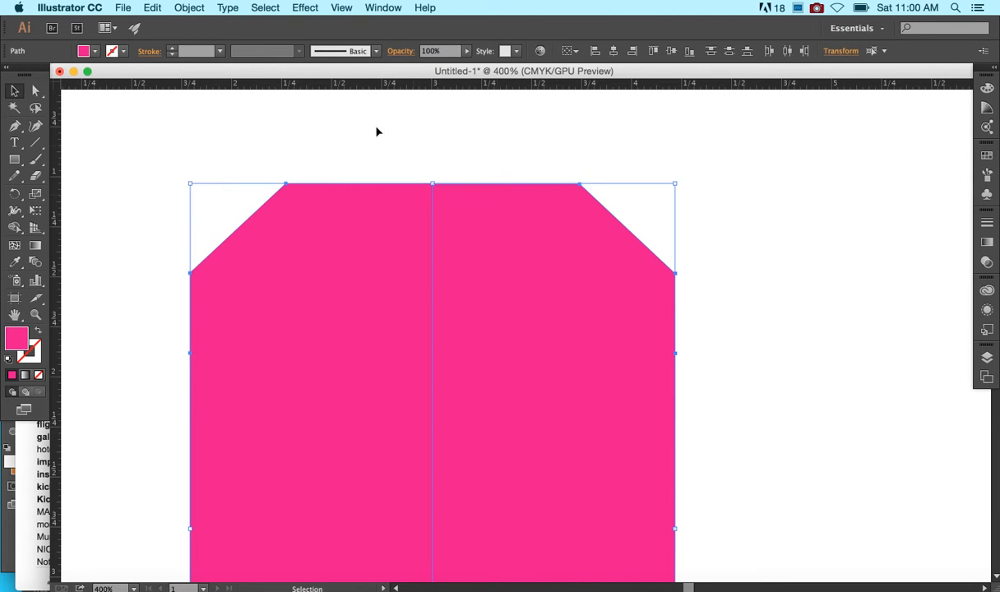
click(190, 7)
click(203, 6)
click(203, 6)
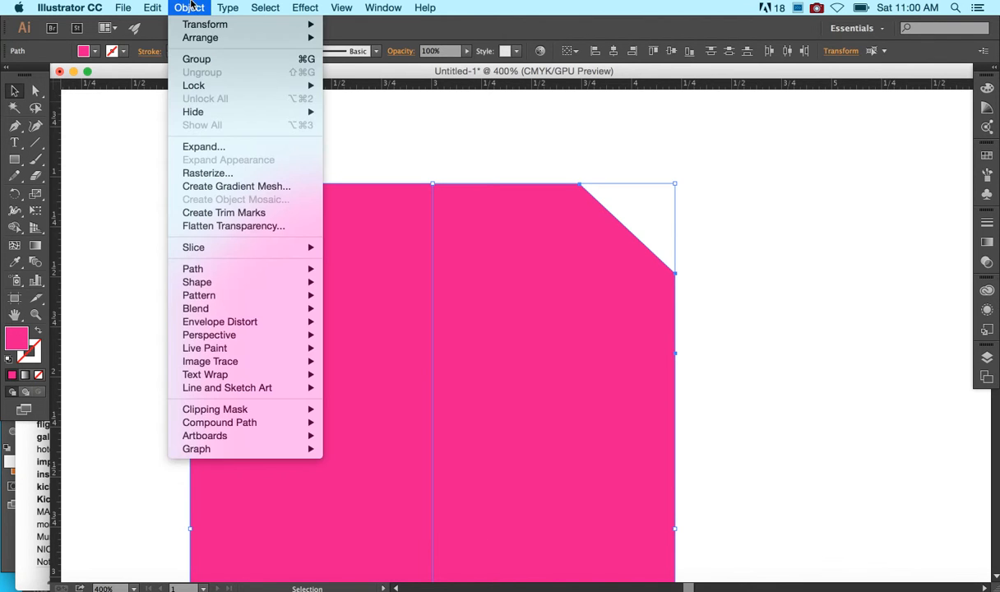
click(469, 148)
click(470, 149)
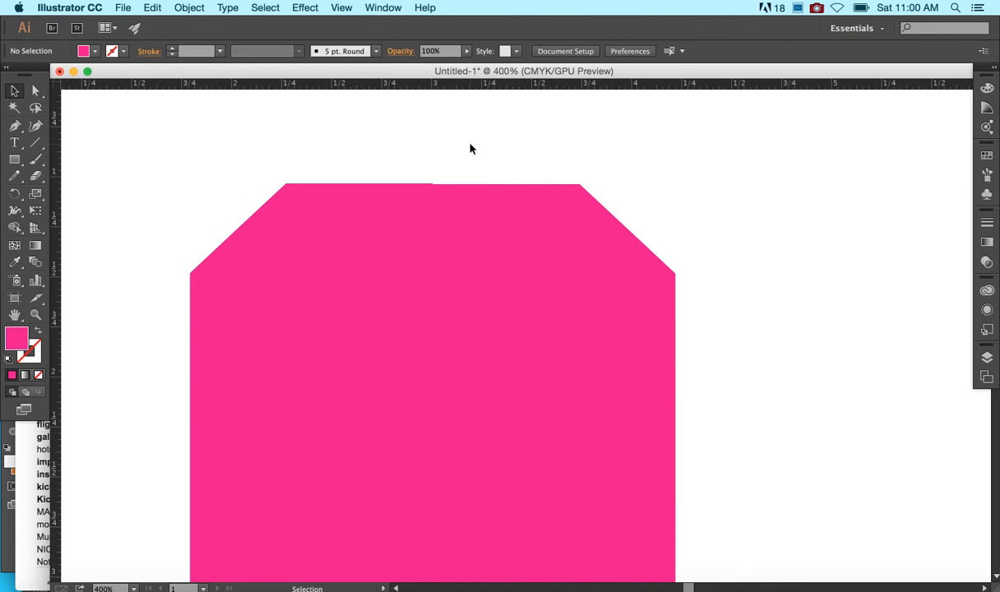
Step: Select the two halves together and one at a time to examine how they meet at the center seam
click(525, 202)
shift+click(421, 212)
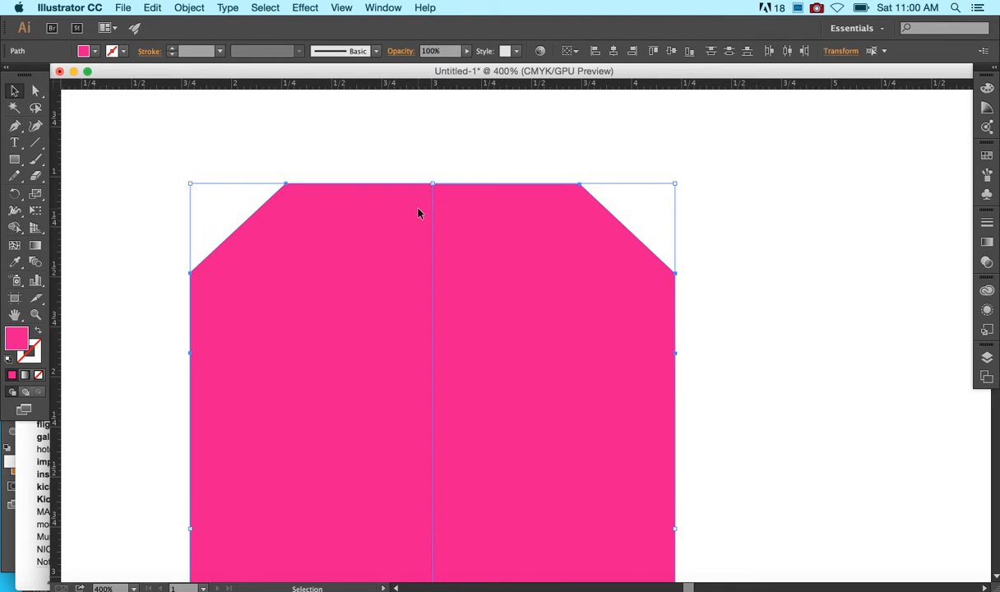
key(super+minus)
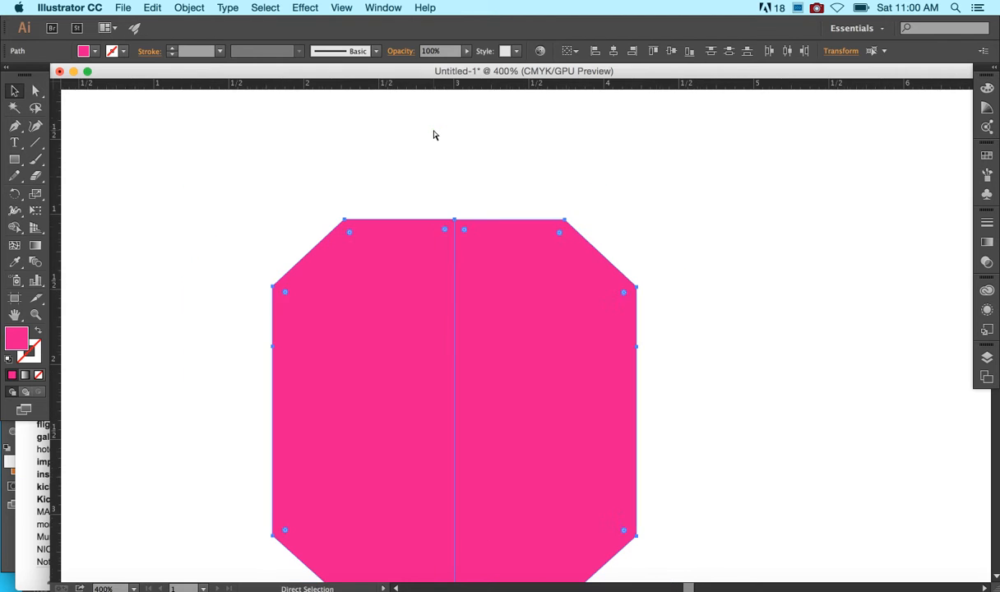
scroll(431, 364, down, 3)
scroll(428, 365, down, 1)
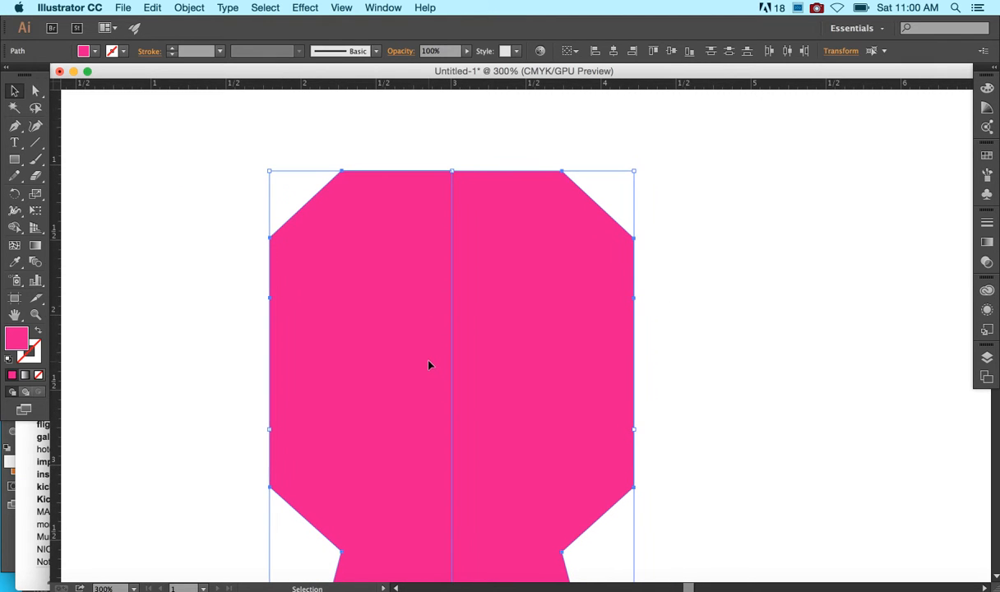
click(447, 152)
click(432, 190)
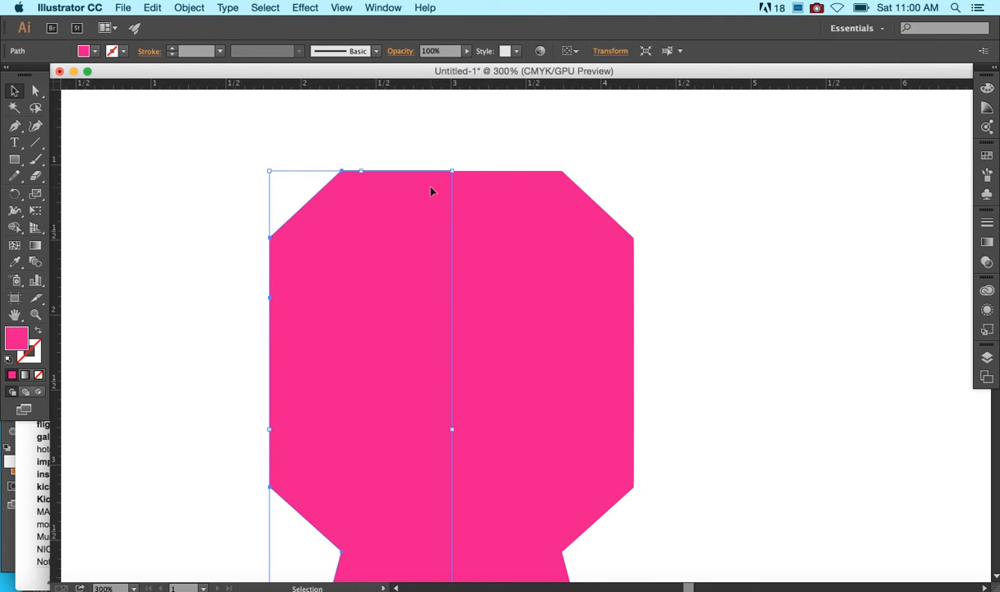
click(485, 187)
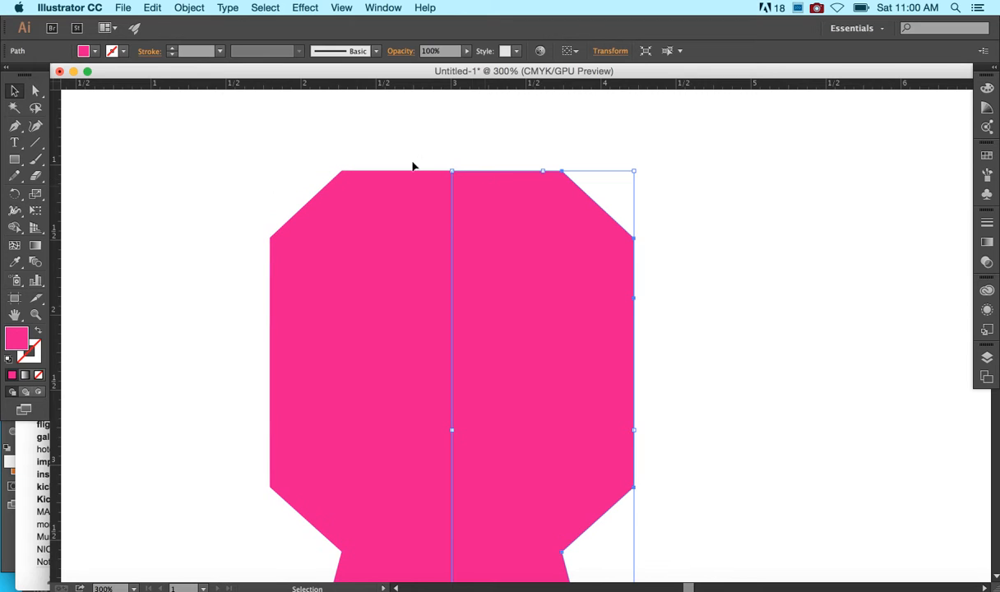
Step: Fill the right half with blue to set it apart from the pink left half
click(92, 51)
click(77, 76)
click(354, 182)
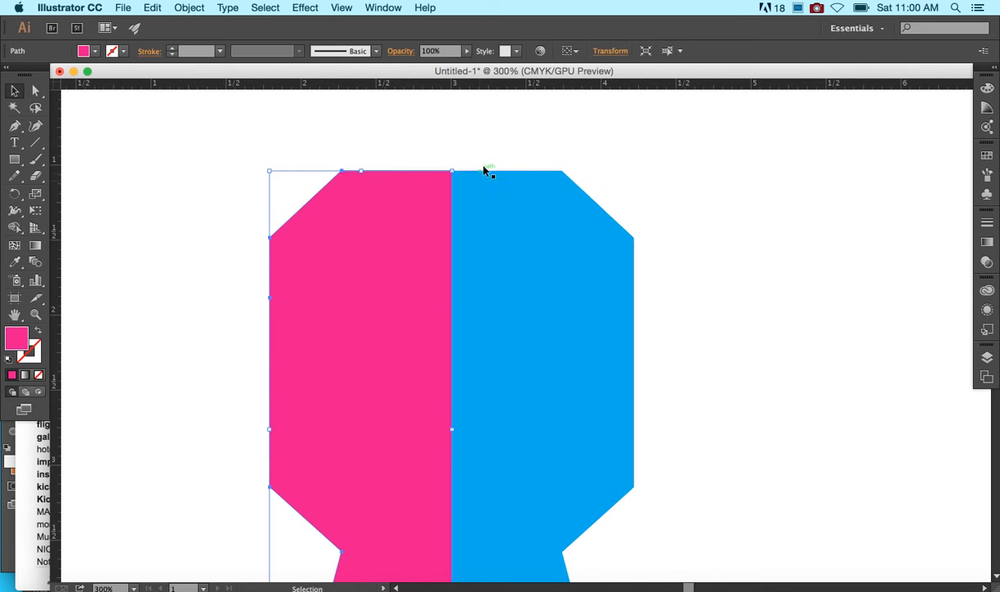
Step: Examine up close how the pink and blue halves meet at the upper end of the center seam
key(super+equal)
scroll(487, 173, up, 2)
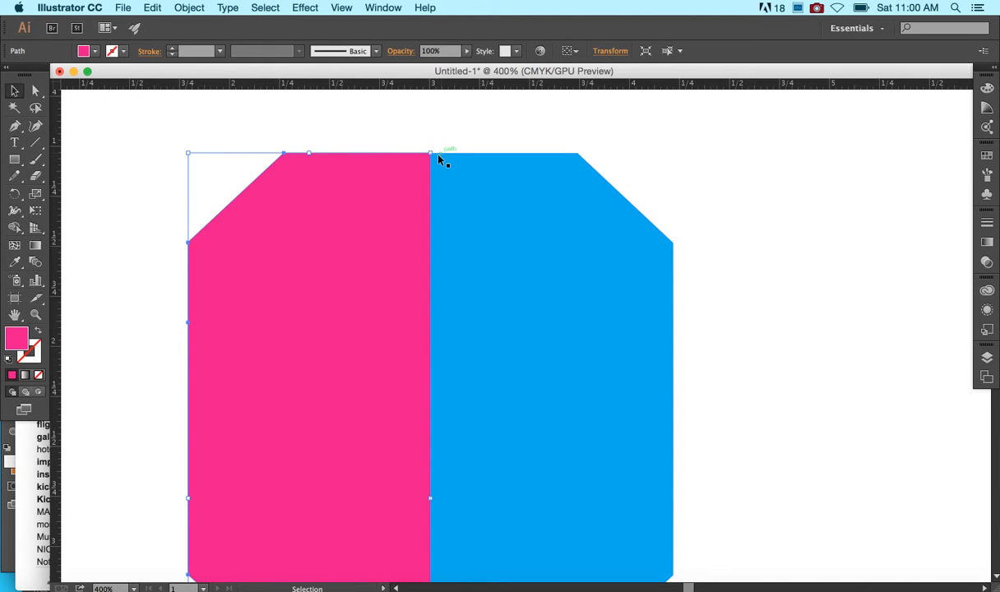
click(440, 216)
click(417, 200)
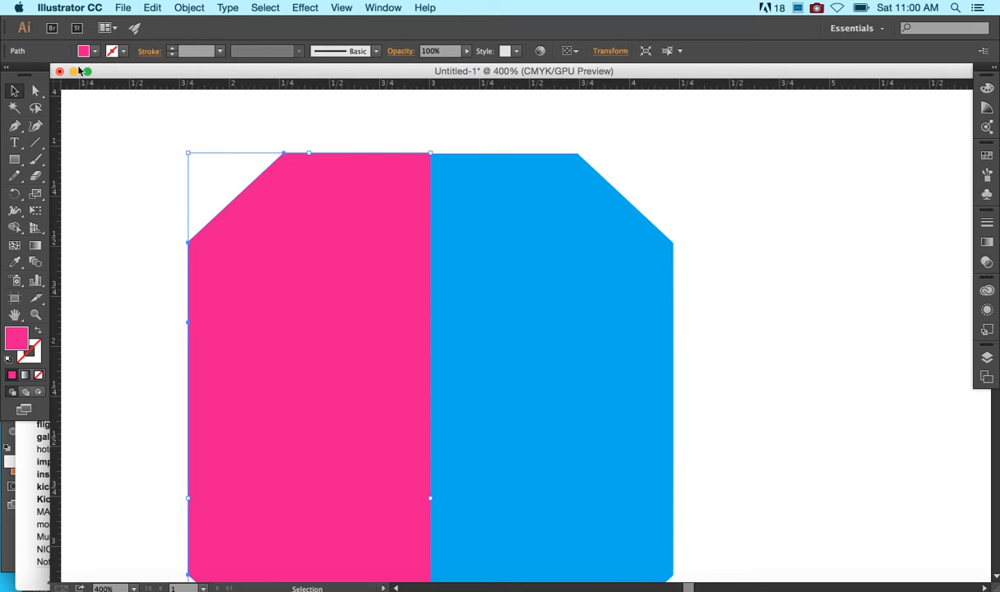
click(36, 90)
click(393, 105)
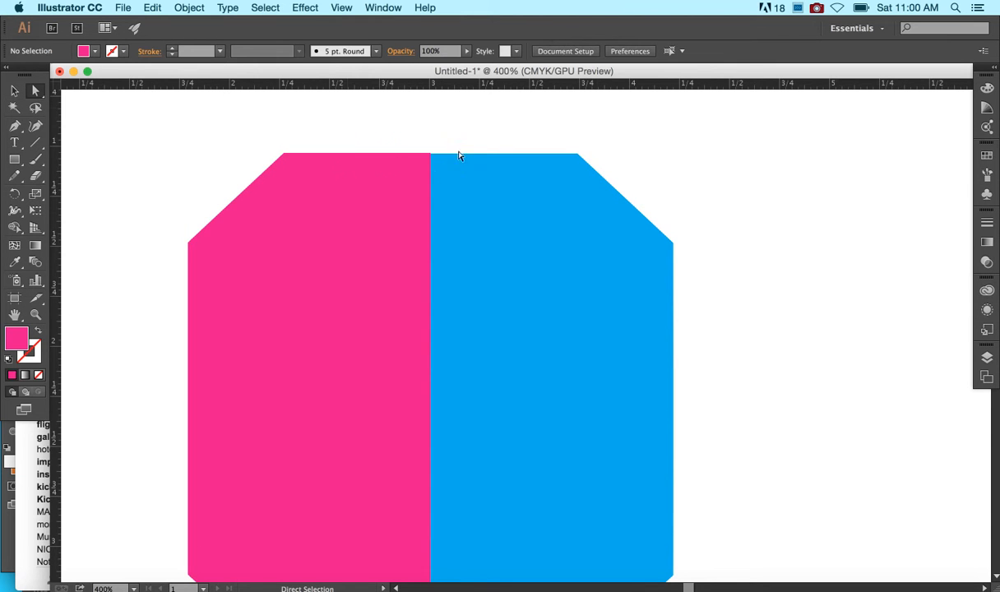
key(super+minus)
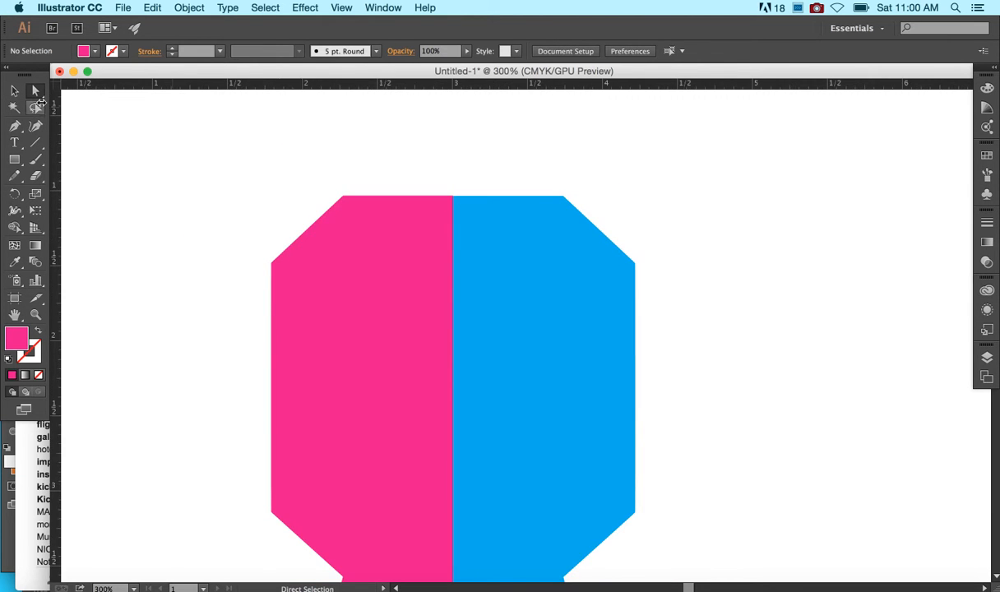
Step: Select both halves and display the Pathfinder options
click(13, 92)
drag(319, 178, 506, 254)
click(389, 7)
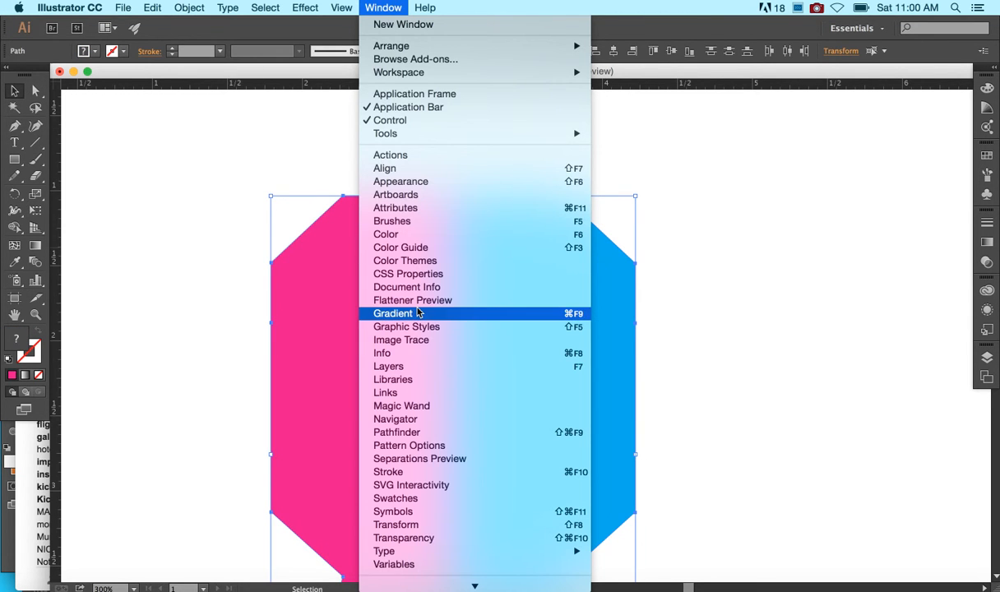
click(401, 431)
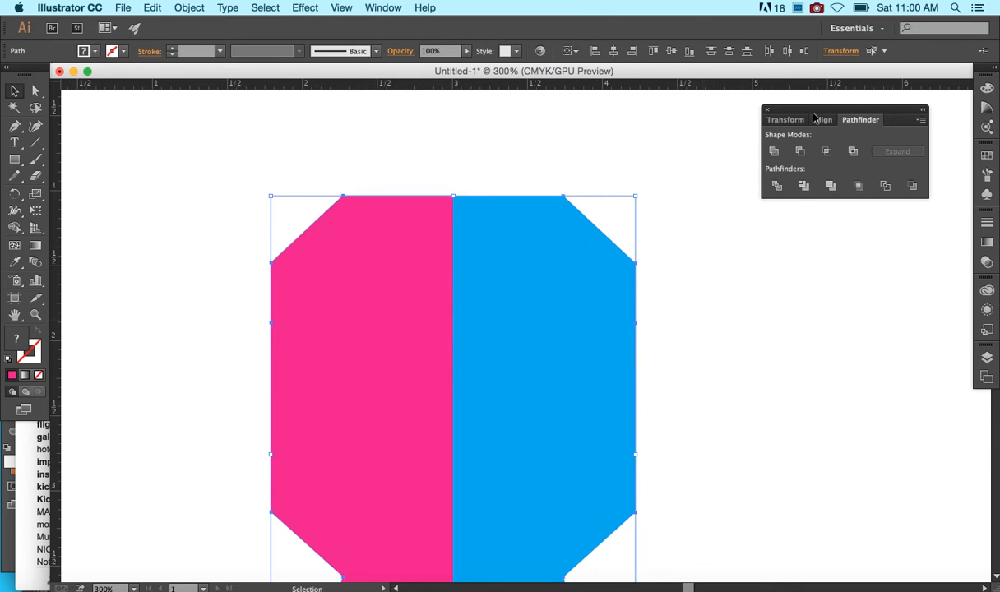
Step: Try to join the pink and blue halves with Pathfinder Unite, check the result, and undo it
click(774, 152)
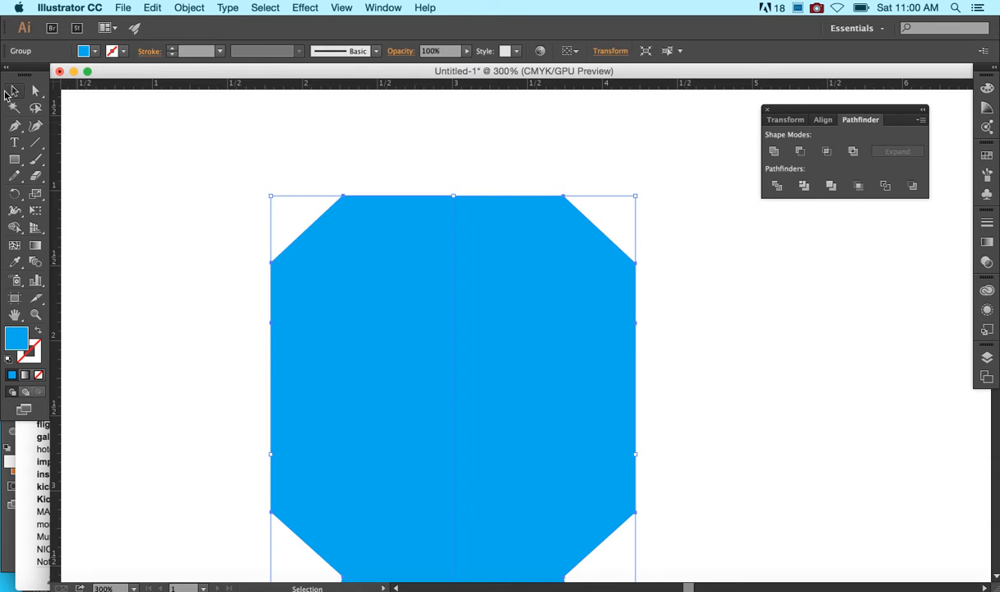
click(288, 174)
click(470, 236)
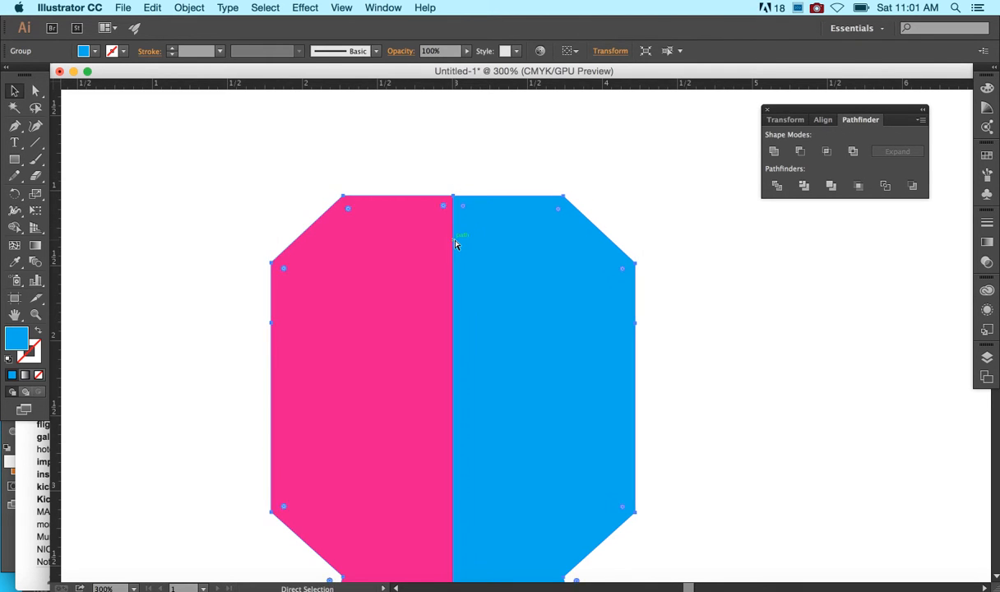
key(super+z)
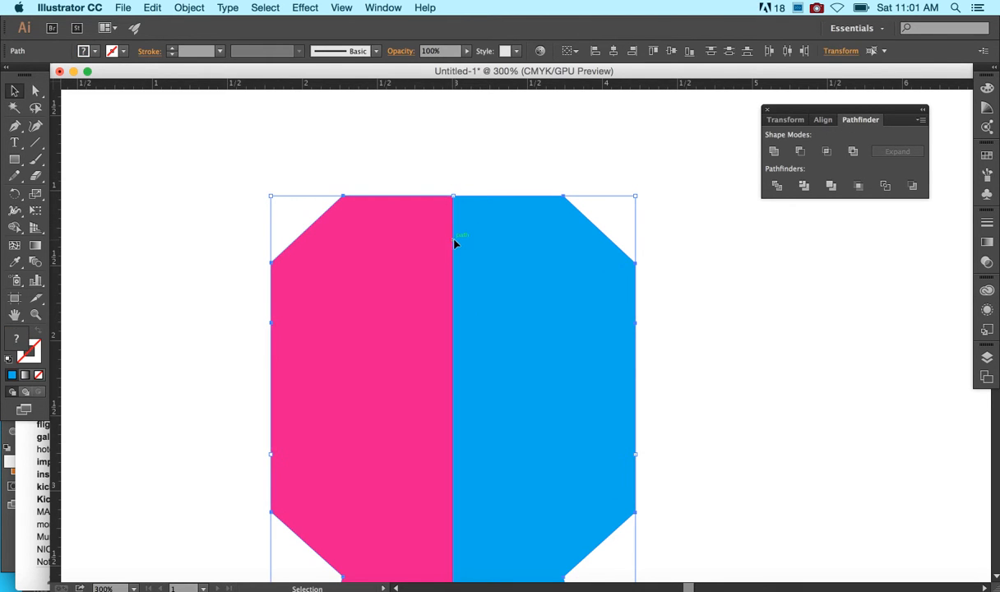
Step: Try merging the blue half into the pink half with the Shape Builder tool, and undo the merge
click(19, 228)
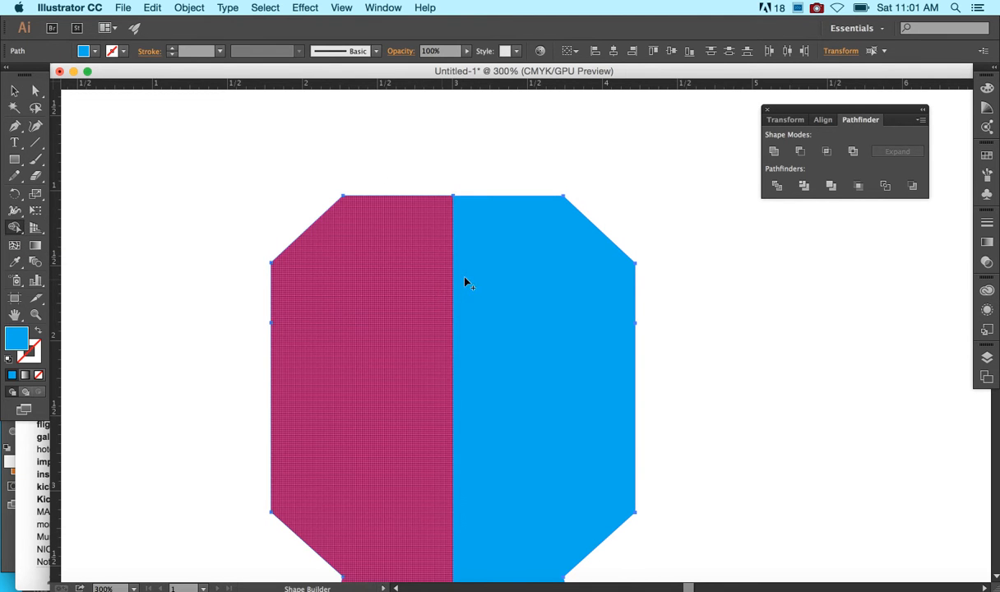
drag(488, 276, 445, 279)
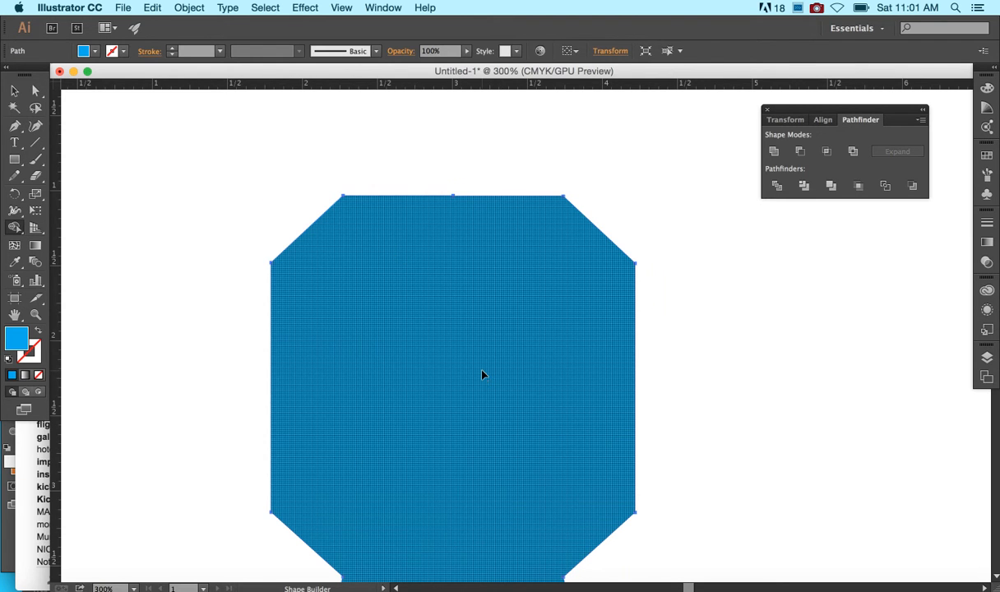
key(super+z)
click(14, 90)
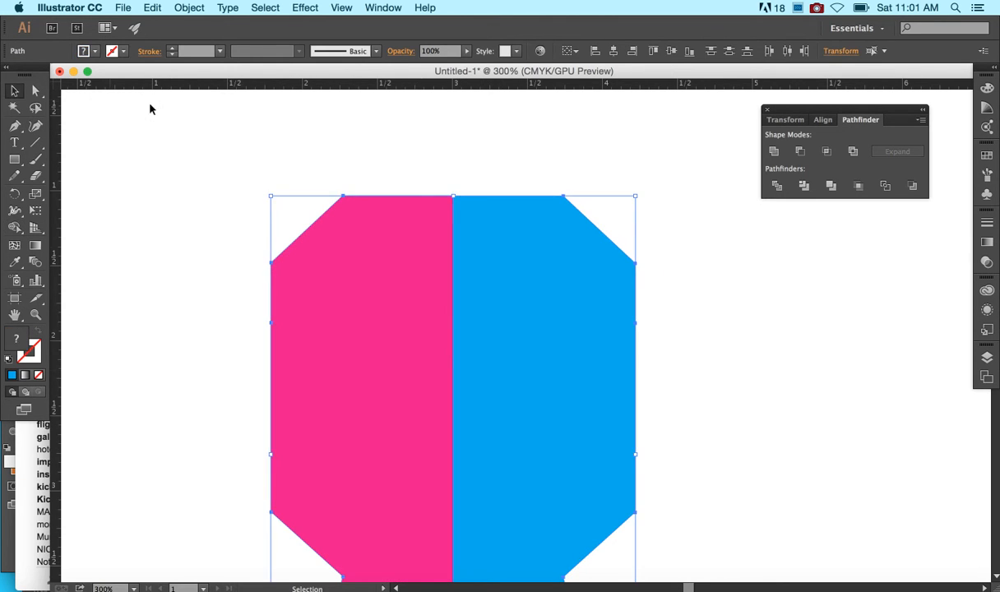
Step: Nudge the blue half left so it slightly overlaps the pink half
click(323, 183)
click(478, 253)
key(Left)
click(490, 163)
Step: Try uniting the two overlapping halves with Pathfinder Unite, inspect the shape, and undo the union
key(super+a)
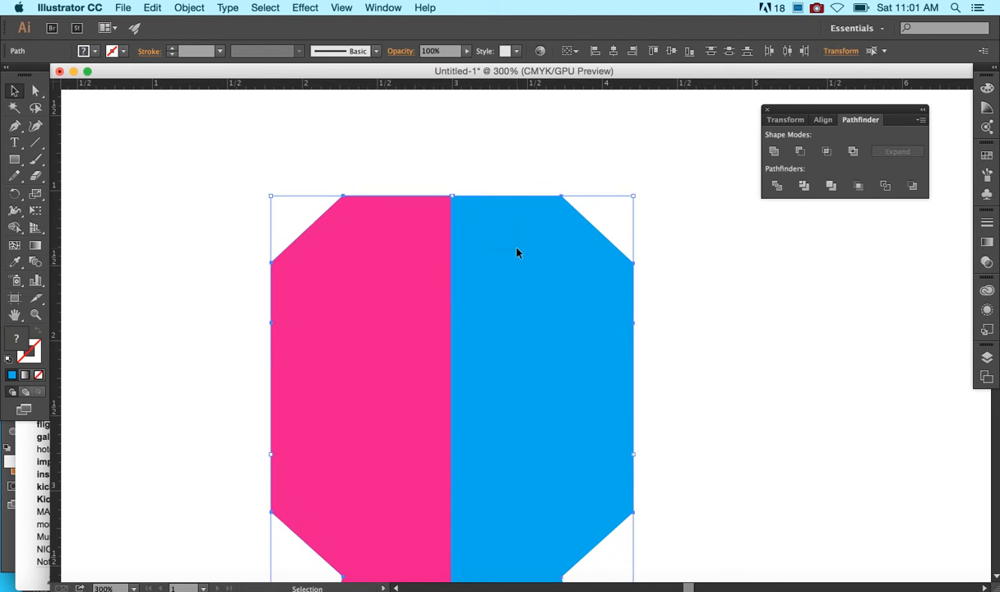
click(774, 152)
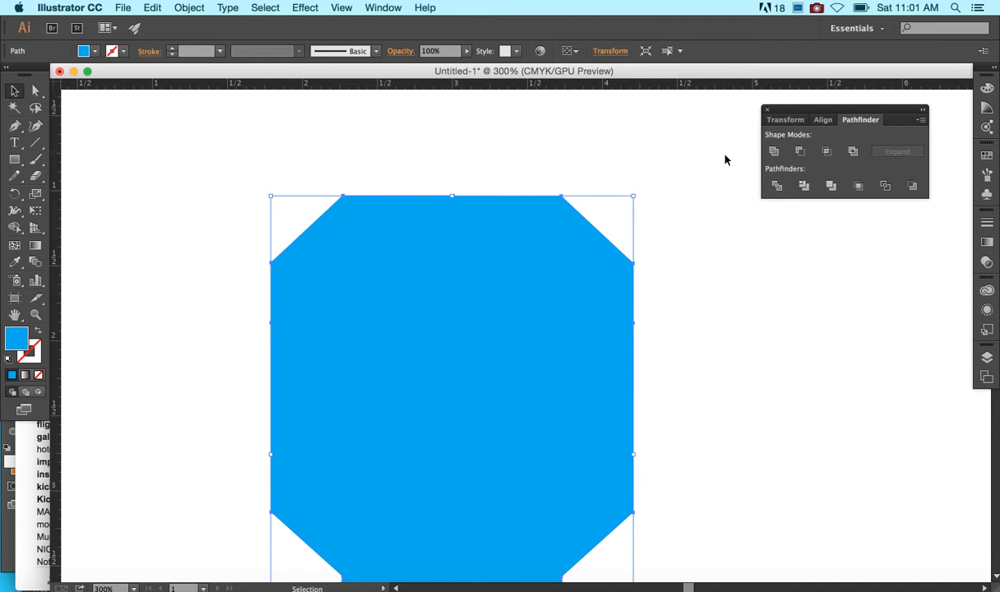
click(644, 147)
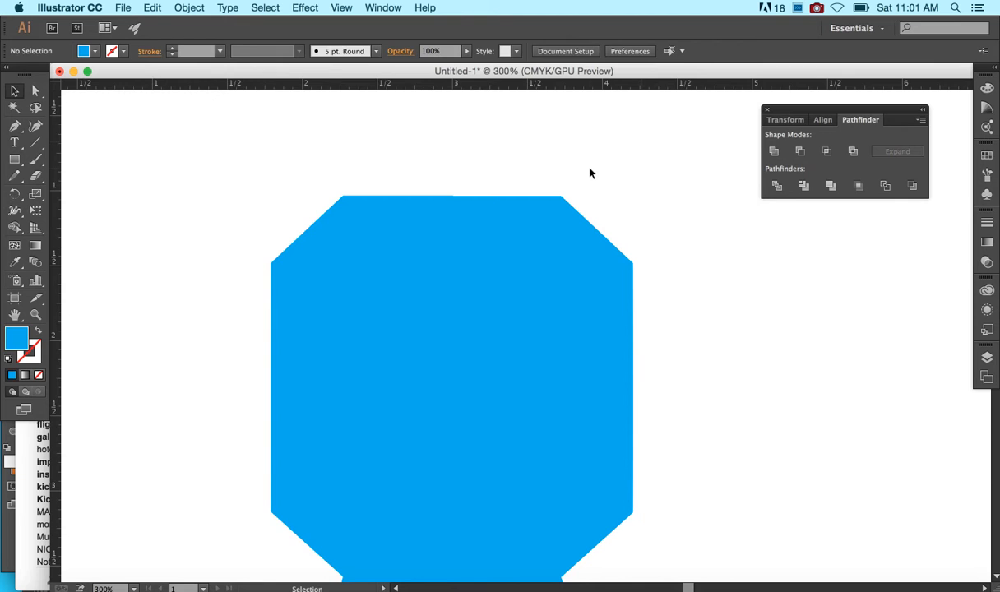
key(super+z)
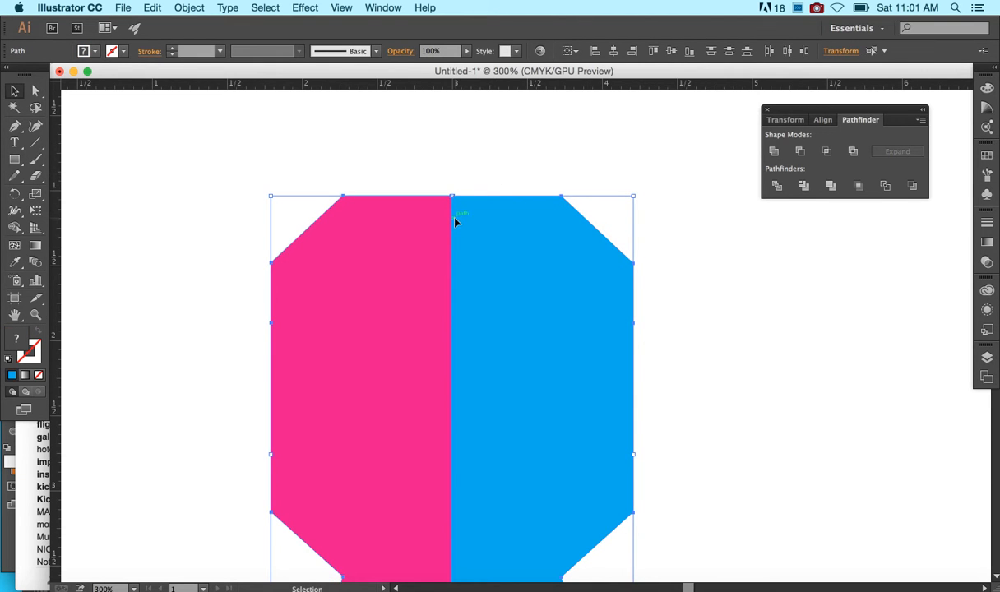
Step: Nudge the blue half to the right until a thin gap separates it from the pink half
key(super+equal)
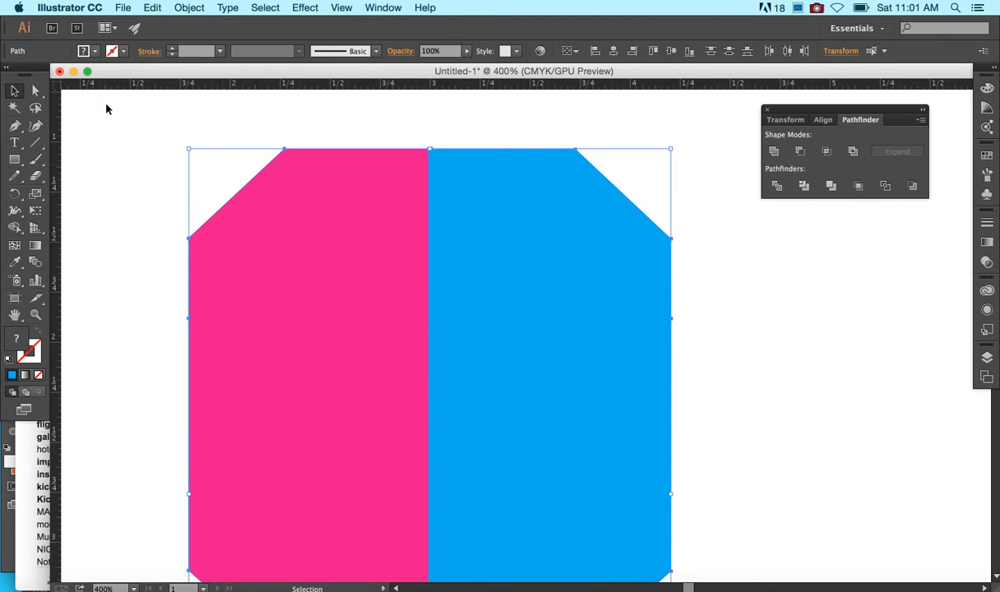
click(269, 109)
click(509, 197)
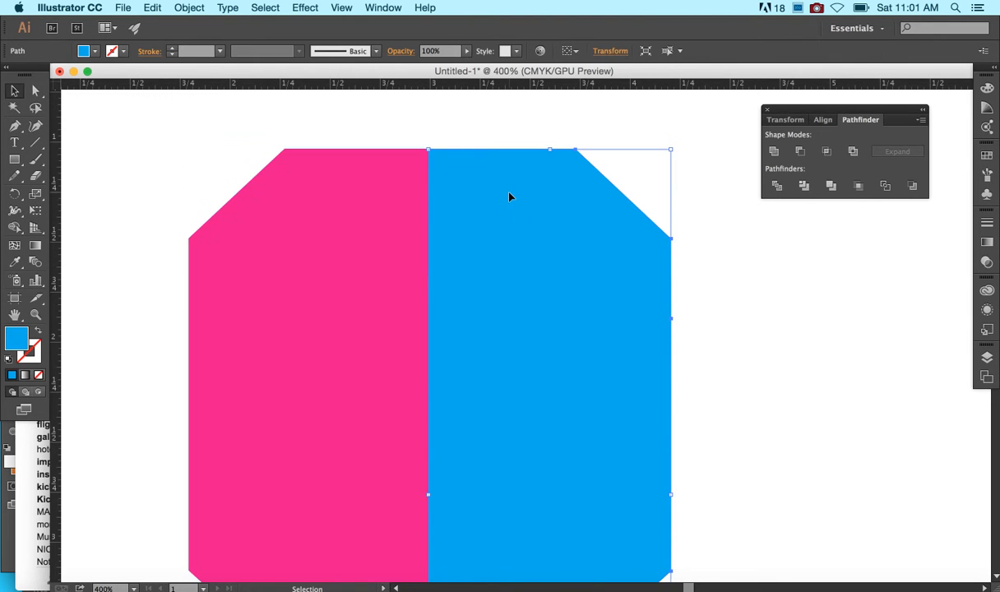
key(Right)
key(Right)
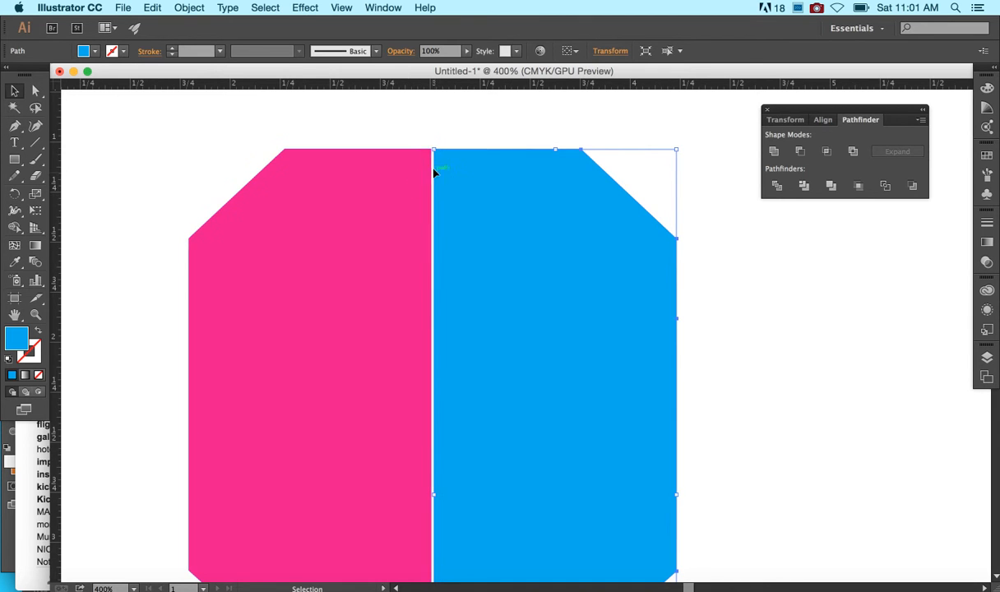
Step: Select both separated halves and sweep the Shape Builder tool from the blue half across the gap into the pink half
click(415, 140)
drag(477, 171, 477, 170)
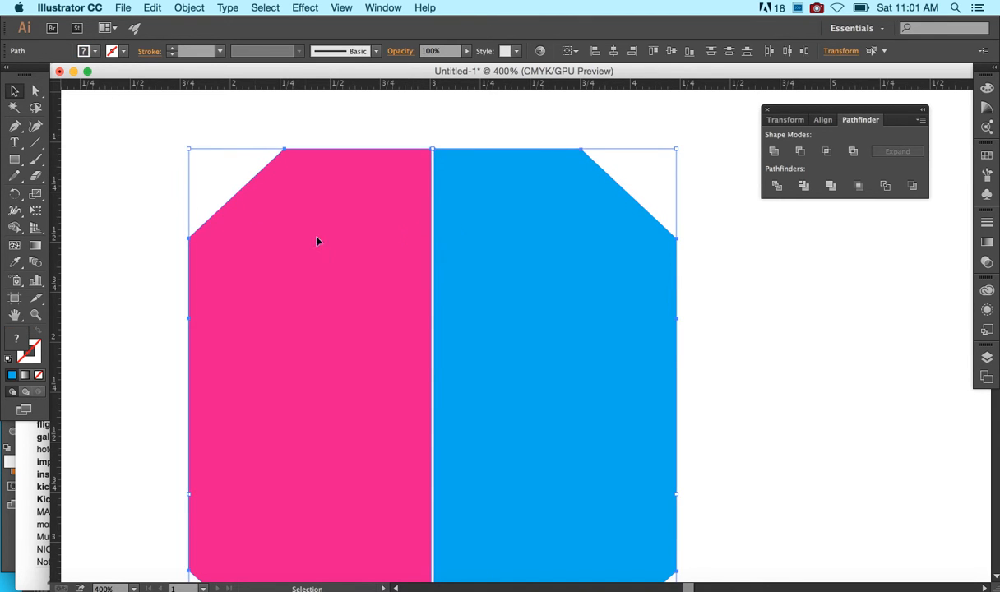
click(15, 228)
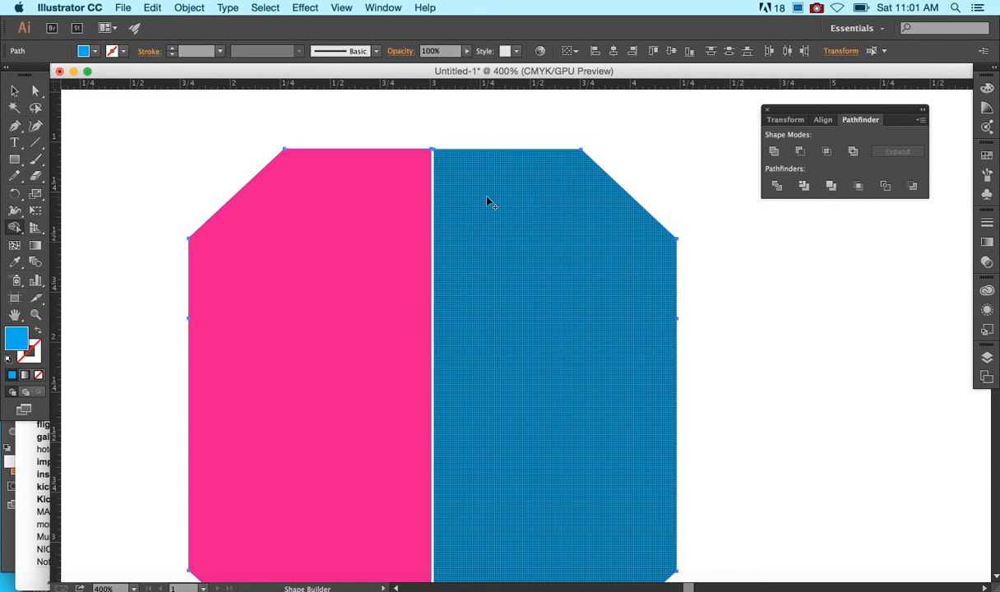
drag(488, 202, 417, 201)
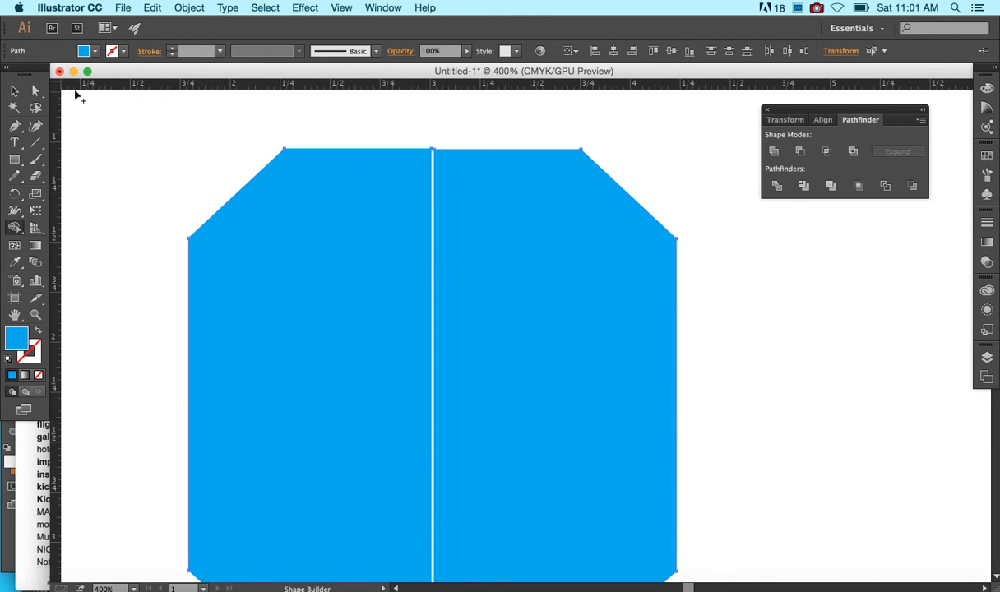
Step: Nudge the right half left to close the gap along the center seam
key(v)
click(136, 115)
click(461, 176)
key(Left)
Step: Merge the two touching blue halves into one shape with the Shape Builder tool
click(417, 134)
drag(394, 134, 462, 176)
click(14, 227)
drag(357, 179, 486, 192)
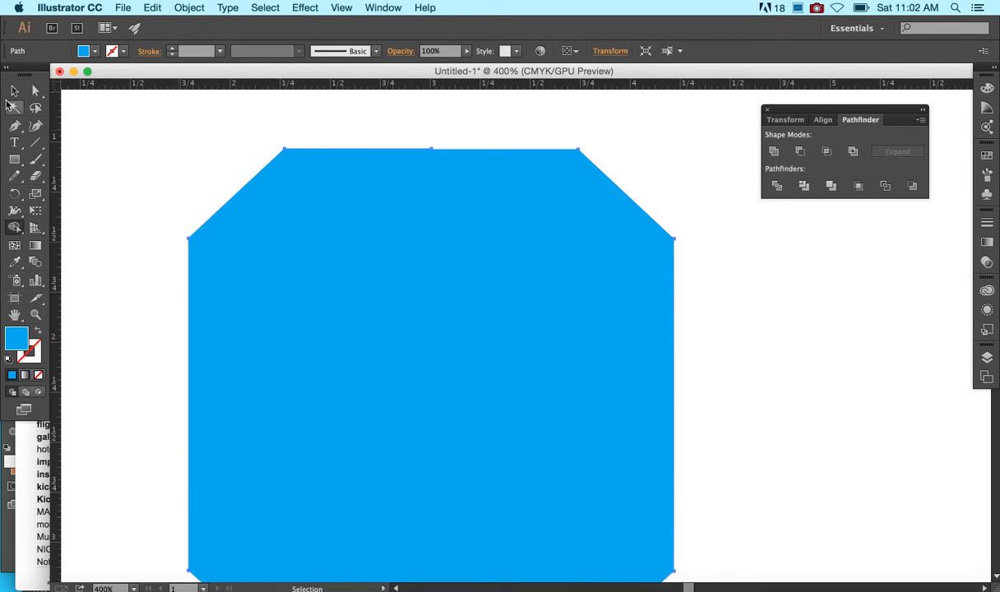
click(12, 92)
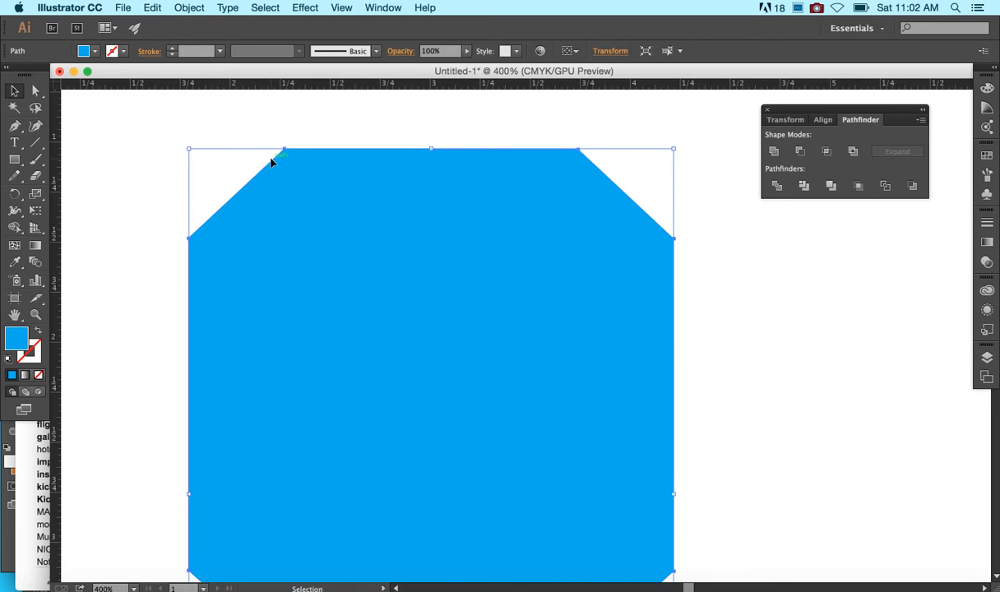
Step: Try adding a stroke to the merged shape, and undo back to the two halves separated by a gap
click(169, 48)
click(170, 48)
click(171, 49)
click(171, 49)
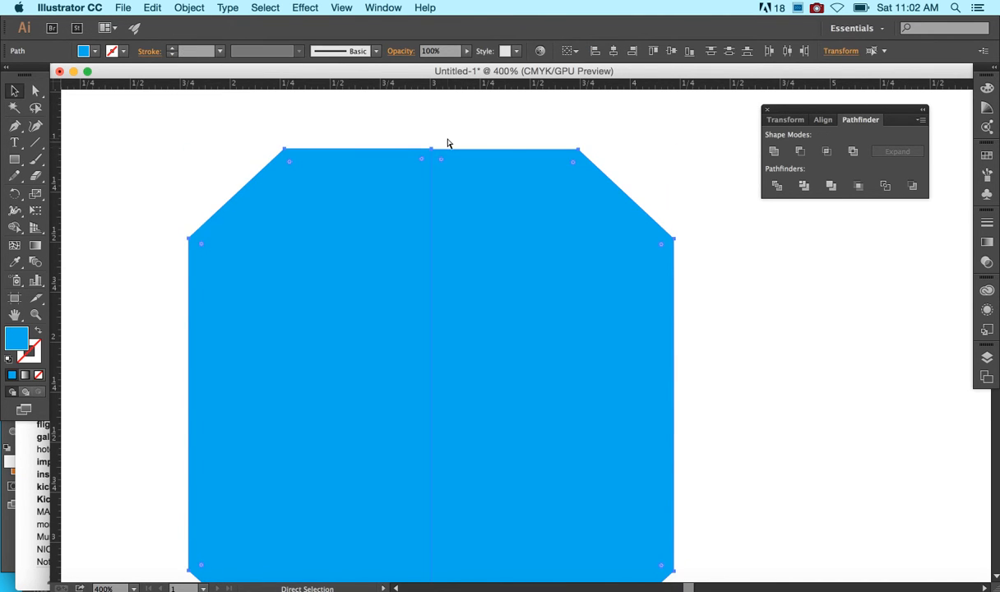
key(super+z)
Step: Select both separated halves and give them a 3 pt black stroke
drag(400, 138, 475, 170)
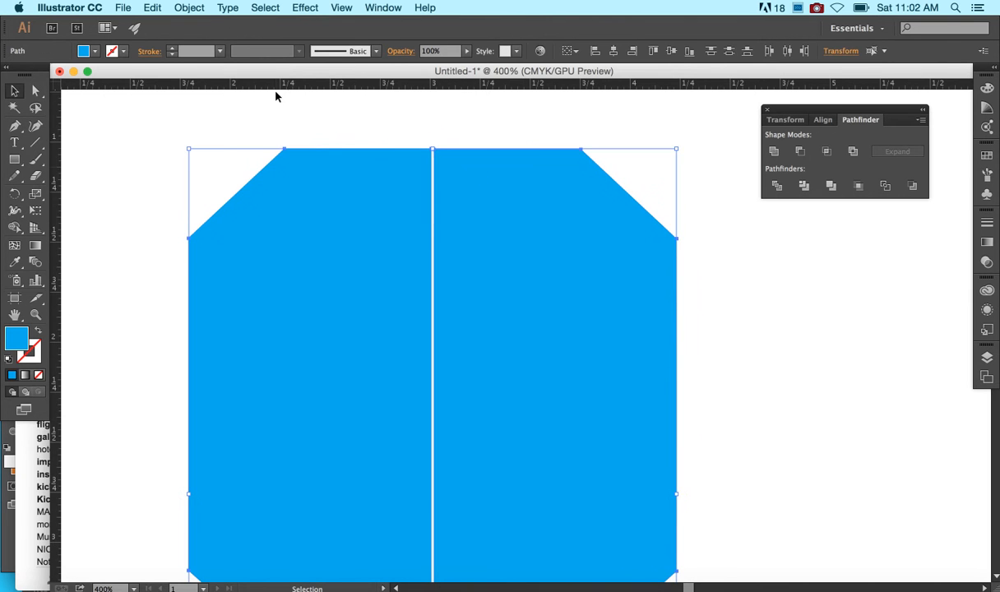
click(171, 48)
click(171, 48)
click(171, 49)
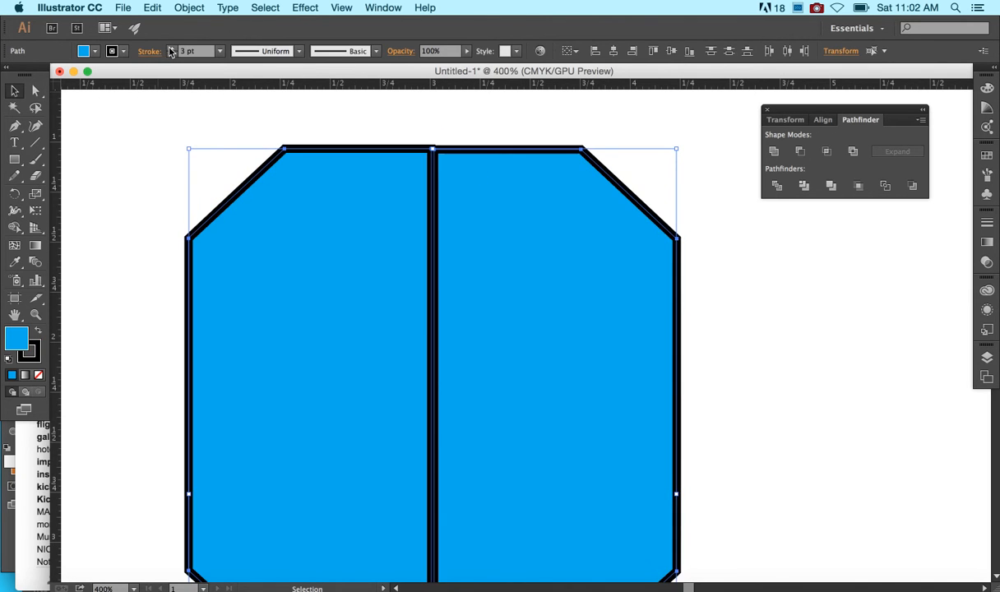
Step: Nudge the outlined right half left until its inner edge meets the left half, keeping the upper edges level
click(377, 125)
click(435, 160)
click(427, 125)
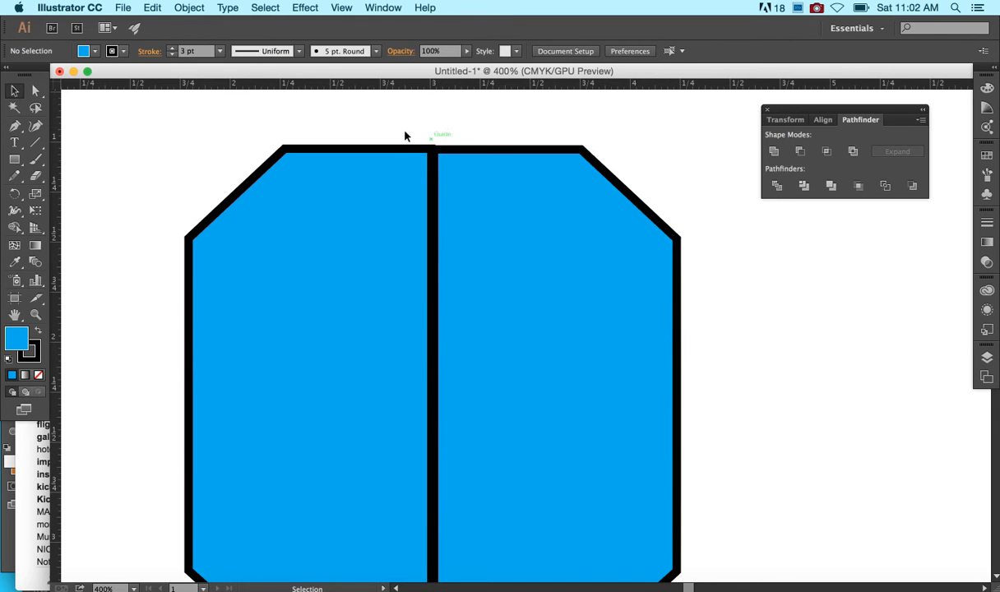
drag(452, 164, 452, 165)
click(471, 121)
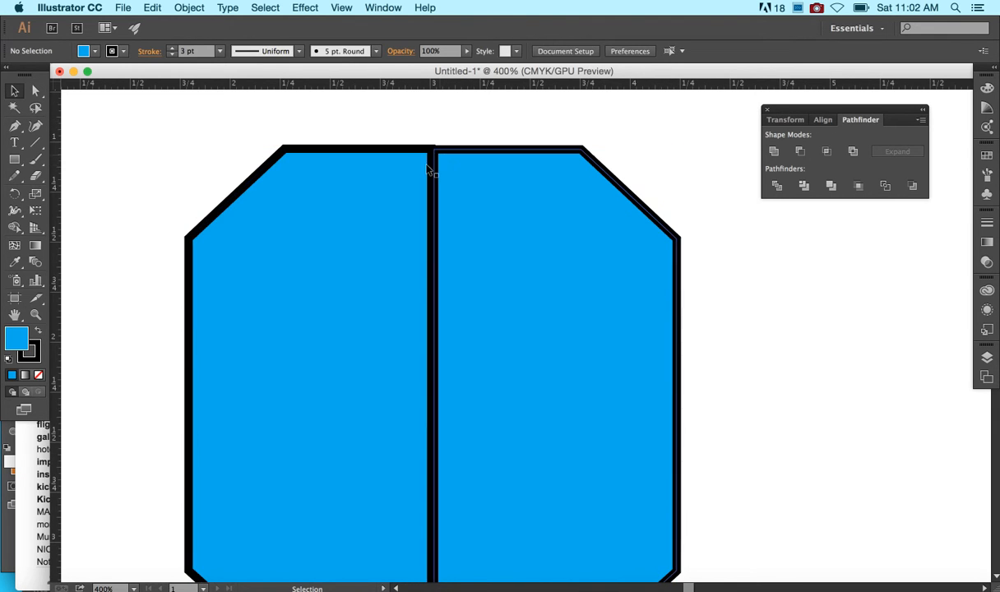
click(460, 176)
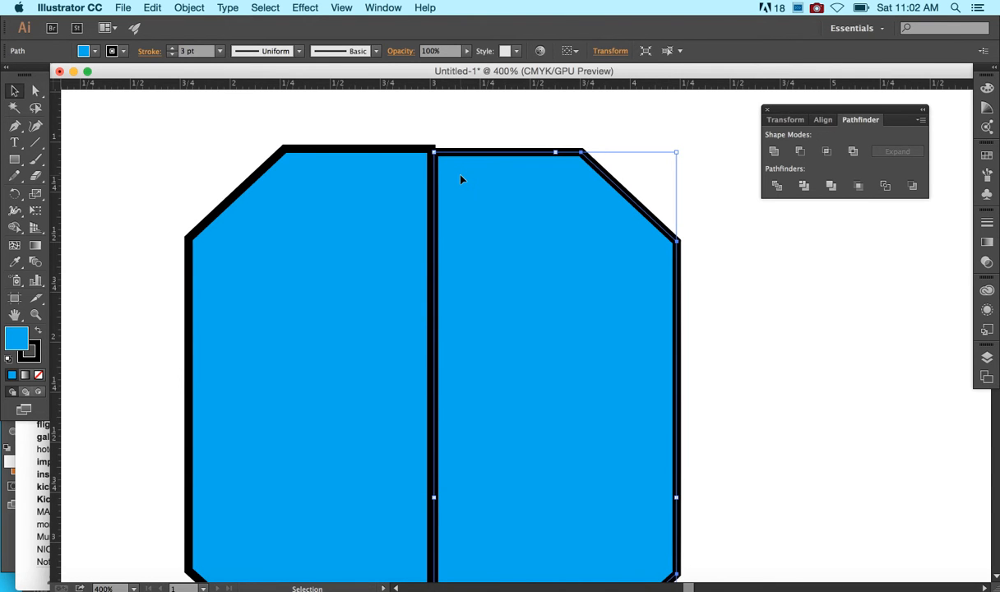
click(461, 123)
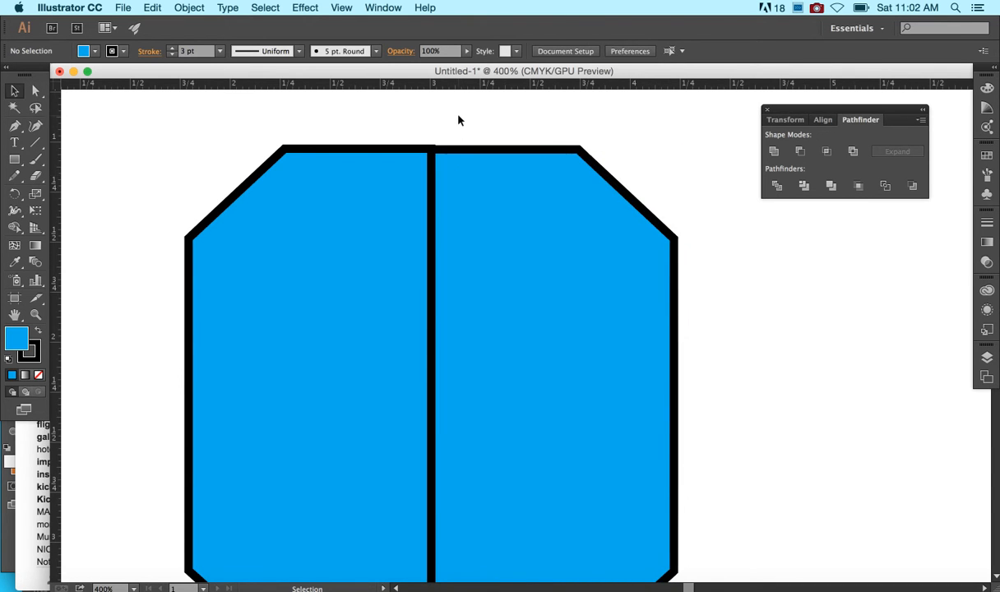
Step: Select the left half, the right half, and both together to check how their outlines overlap at the seam
click(429, 176)
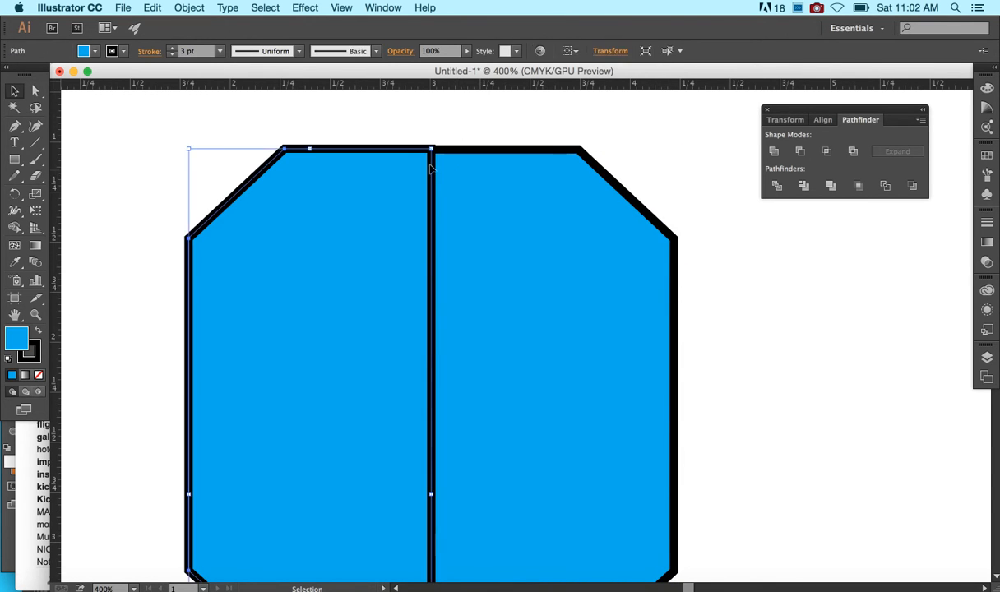
click(485, 151)
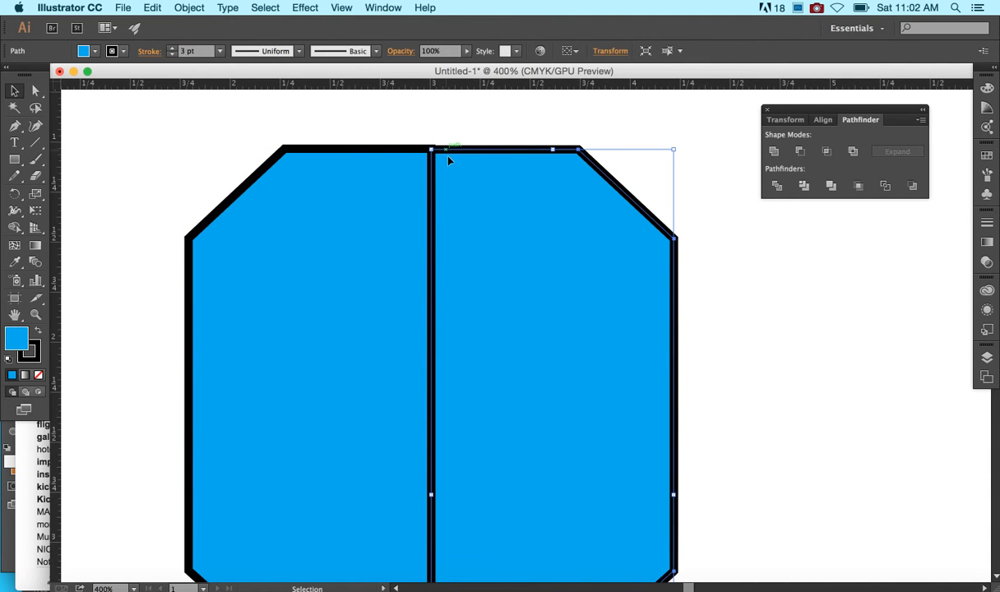
click(414, 126)
drag(398, 126, 436, 156)
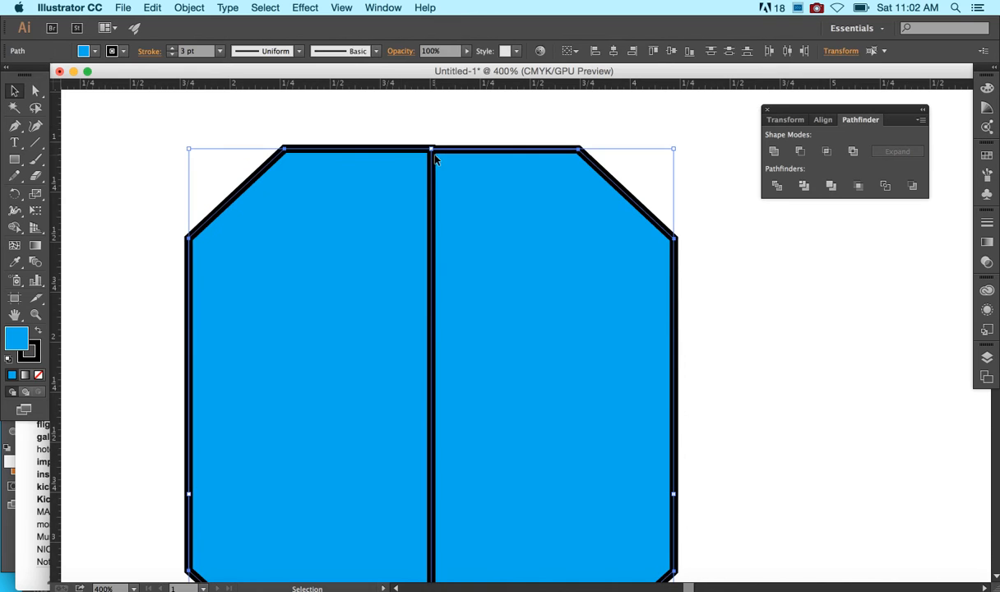
Step: Try the outside and inside stroke alignments on the left half, and set its stroke back to centre alignment
click(366, 151)
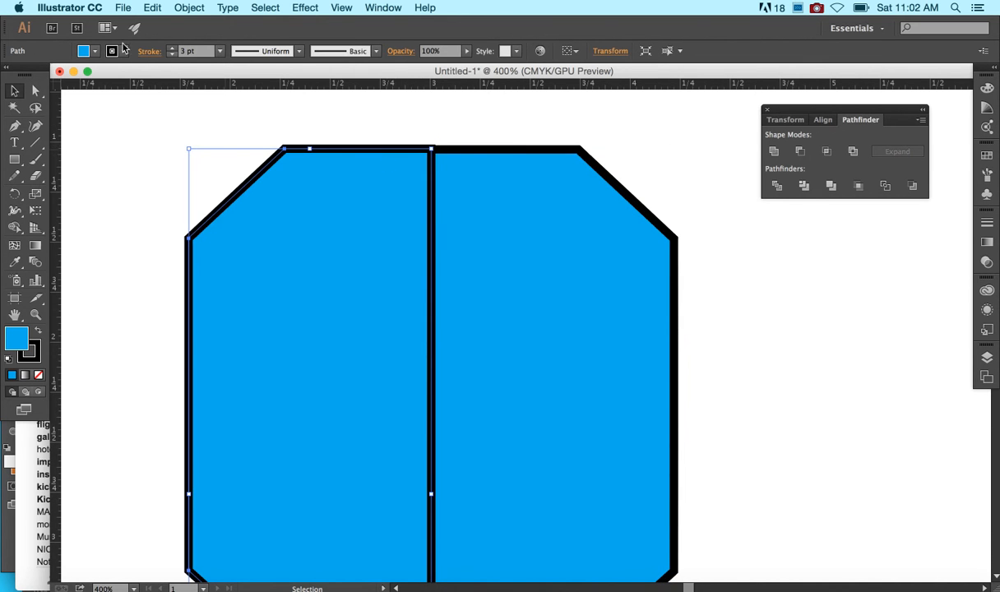
click(149, 51)
click(90, 124)
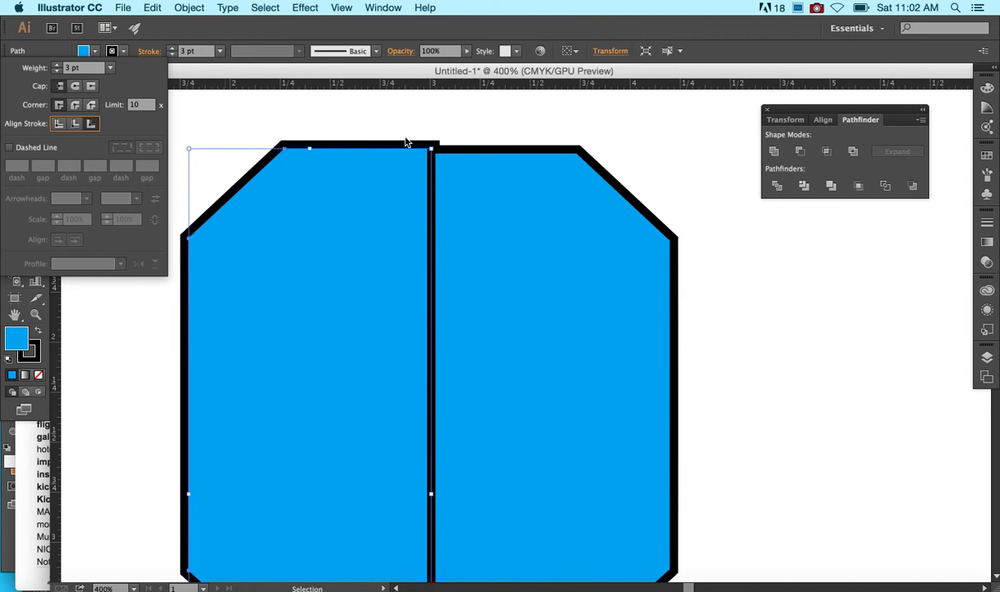
click(75, 124)
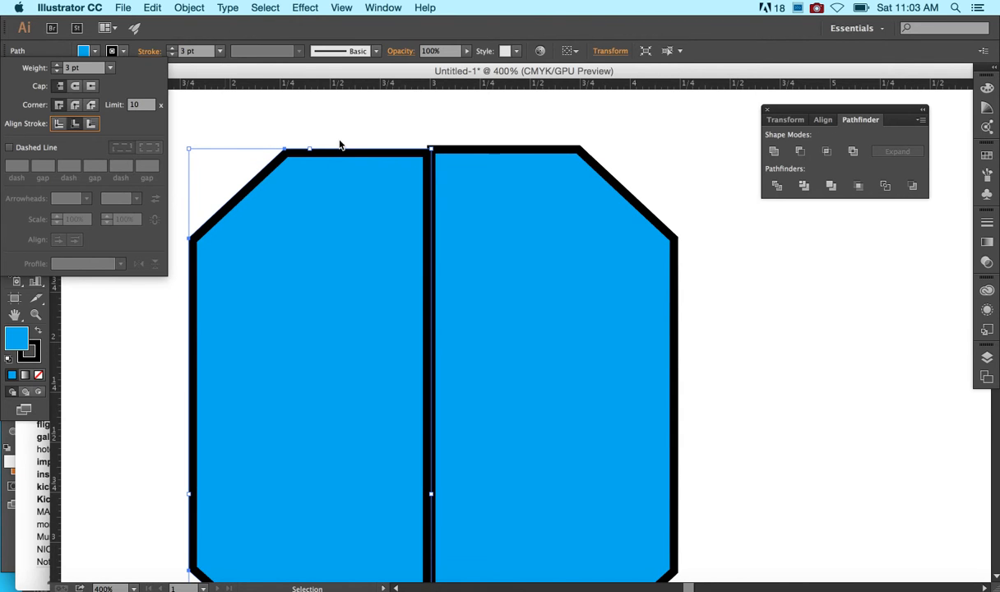
click(58, 120)
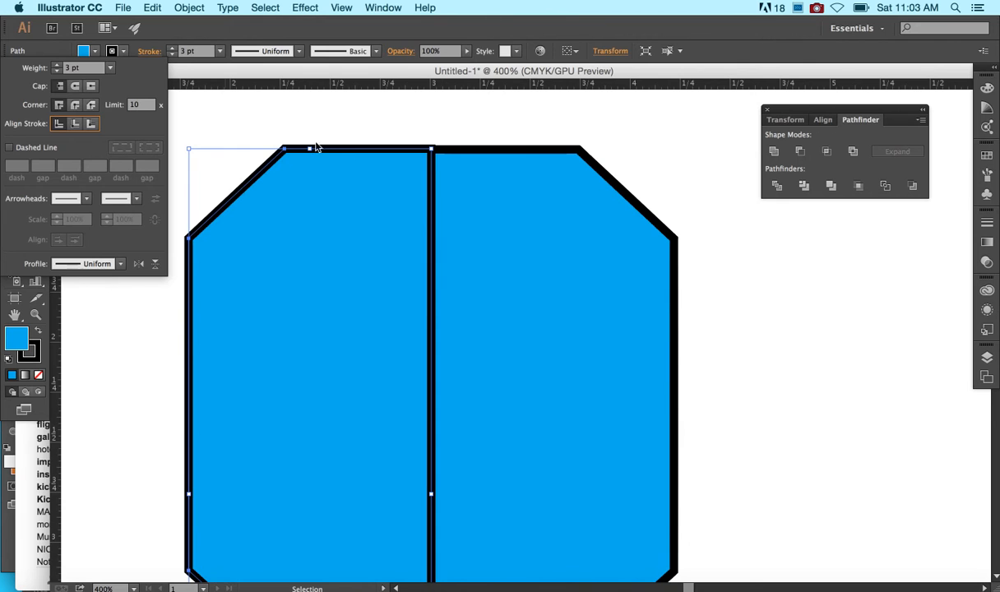
Step: Nudge the right half slightly left so its inner edge overlaps the left half at the seam
drag(396, 129, 458, 167)
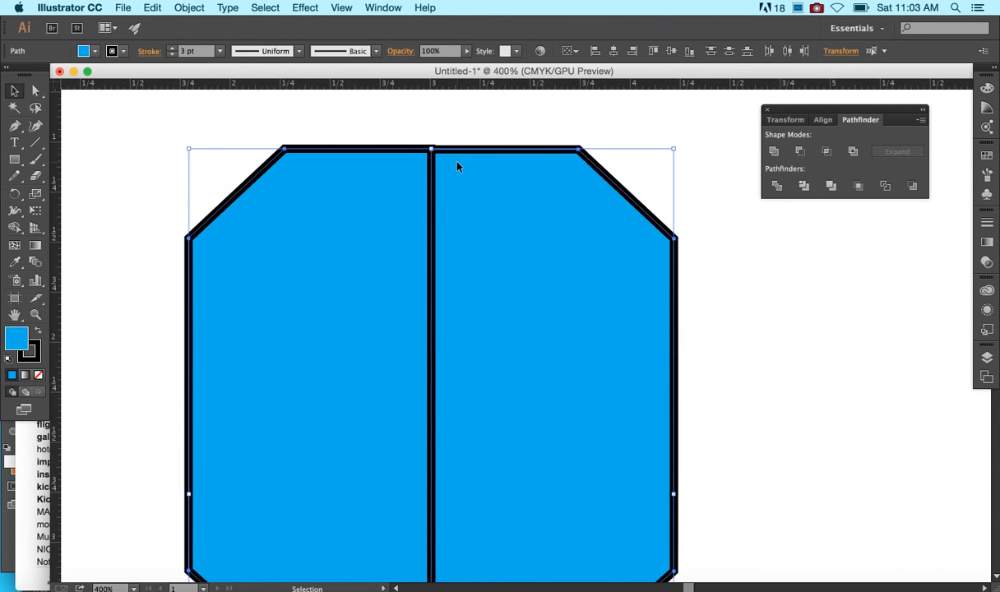
click(465, 128)
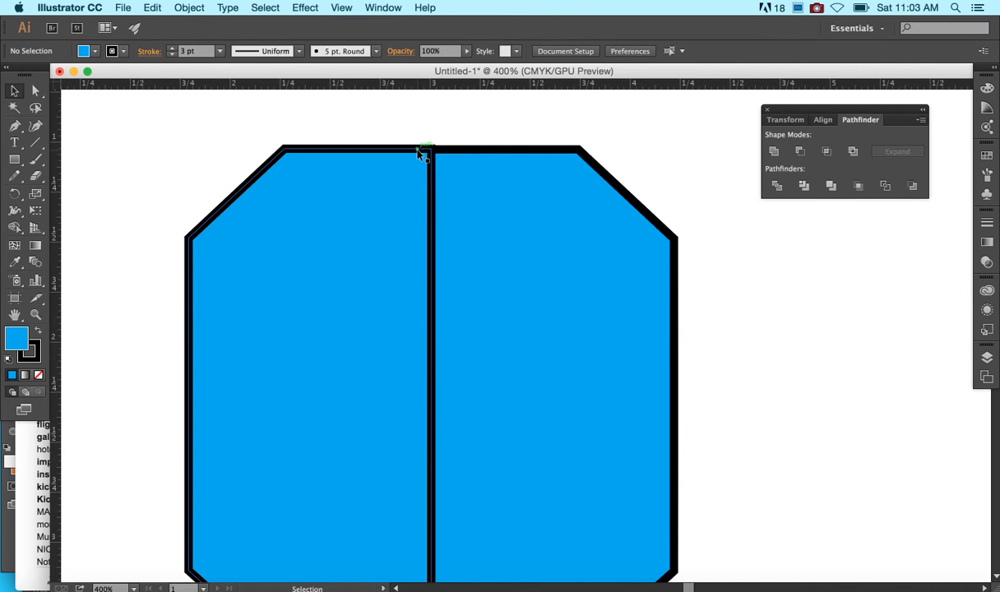
click(419, 155)
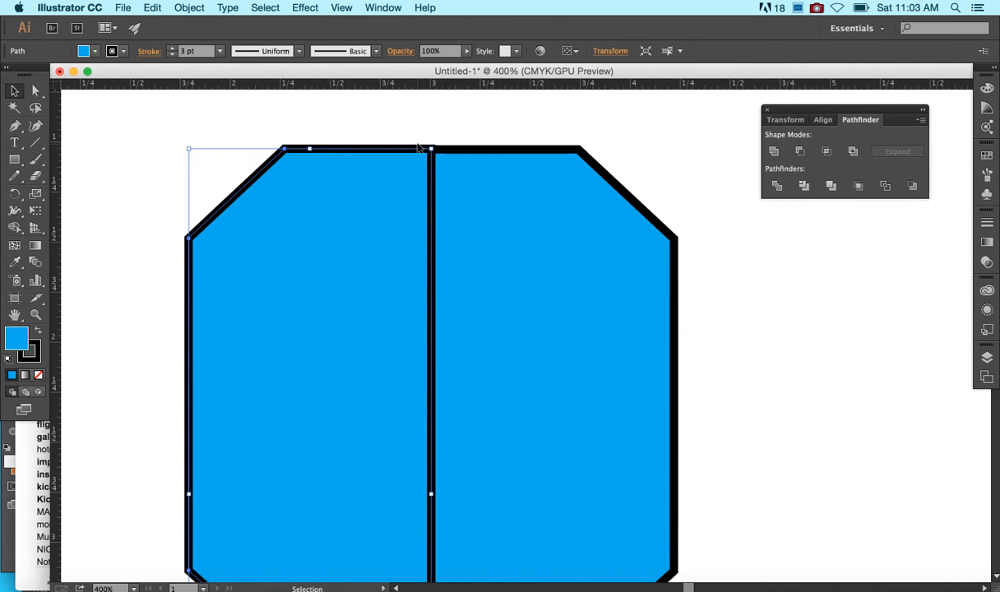
click(484, 132)
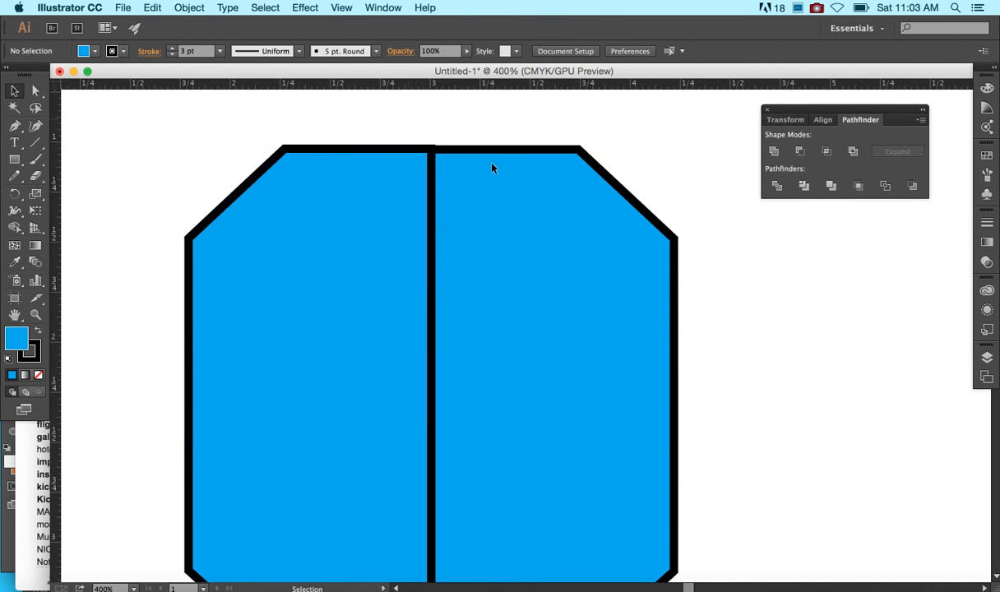
key(super+a)
click(672, 185)
click(600, 227)
click(550, 125)
Step: Try Pathfinder Unite on both halves, undo it, and merge them across the seam with the Shape Builder tool instead
drag(411, 128, 519, 178)
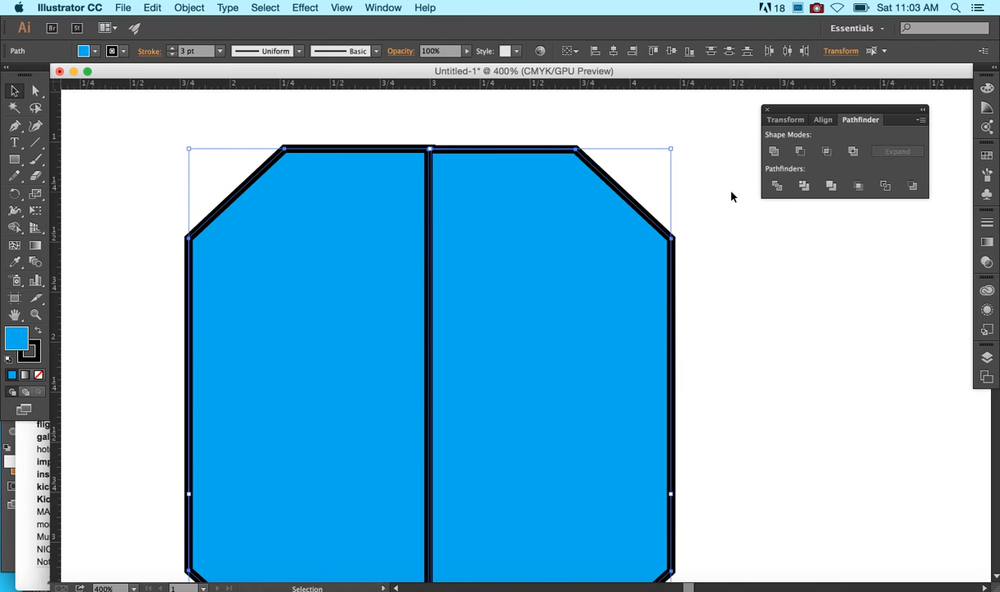
click(772, 152)
key(super+z)
click(14, 230)
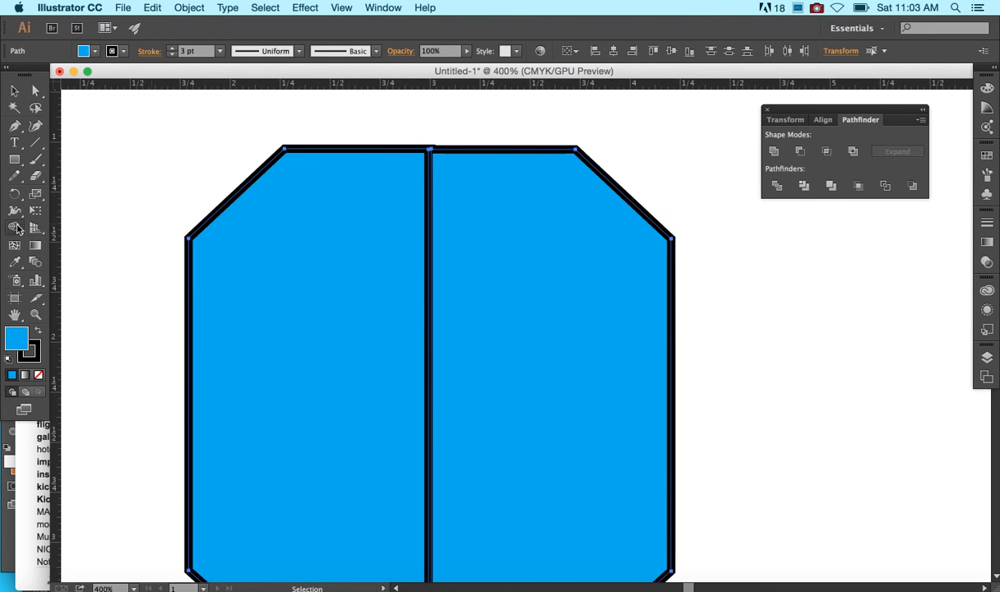
click(400, 189)
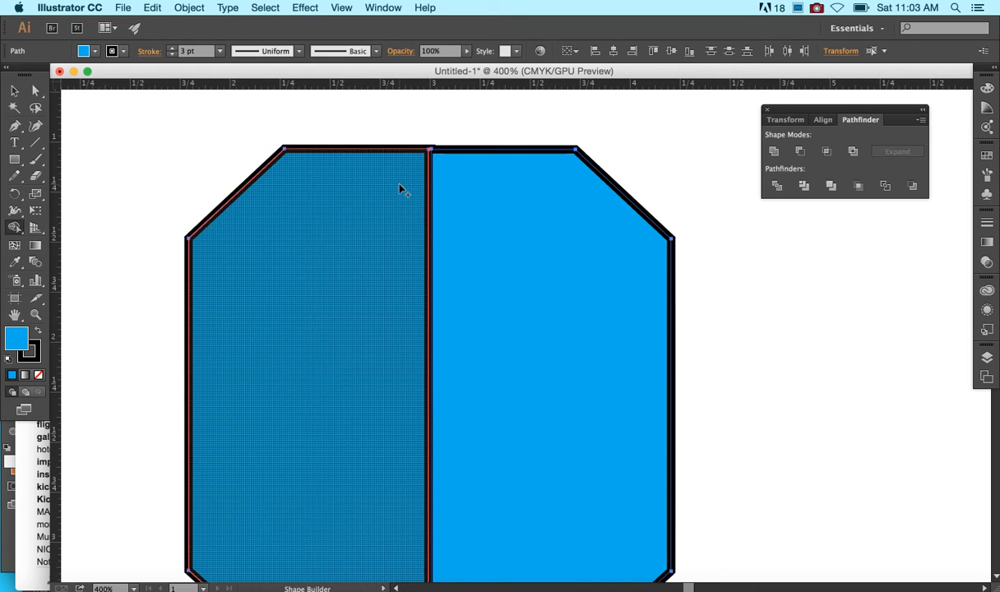
drag(399, 189, 455, 184)
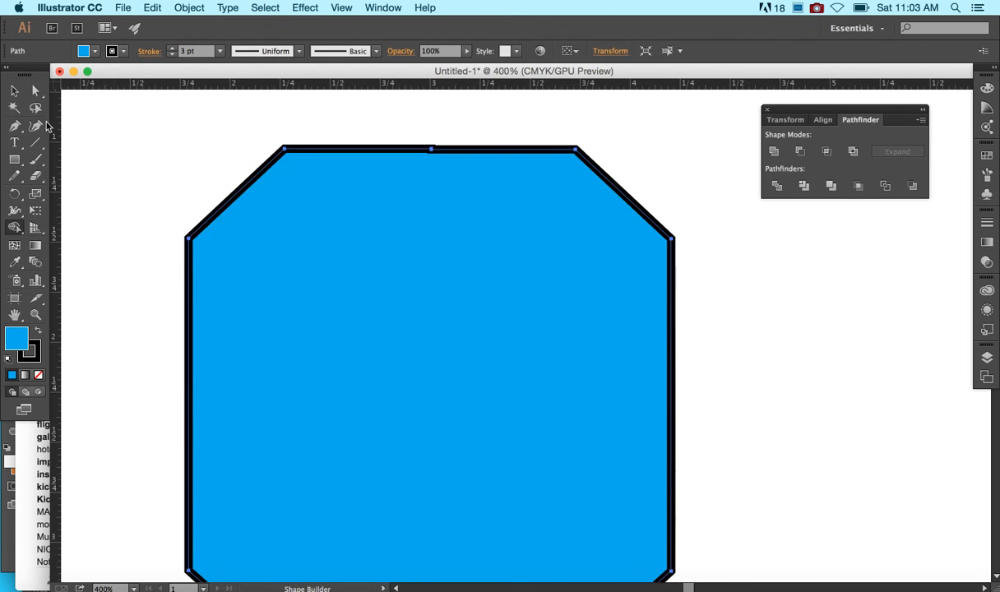
Step: Draw a small rectangle straddling the merged shape's upper edge, right of centre, and select both shapes
click(14, 159)
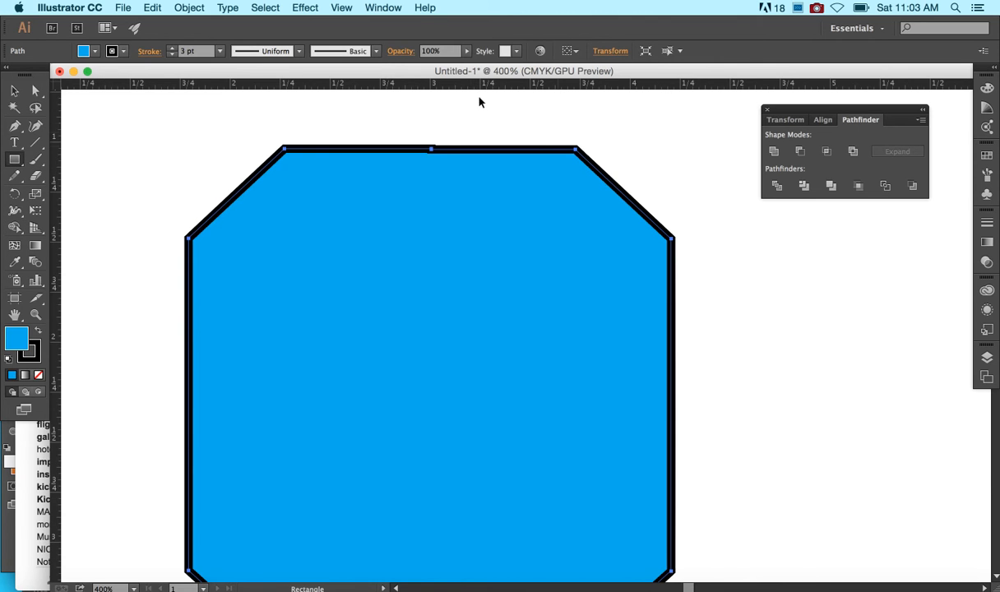
drag(470, 126, 547, 191)
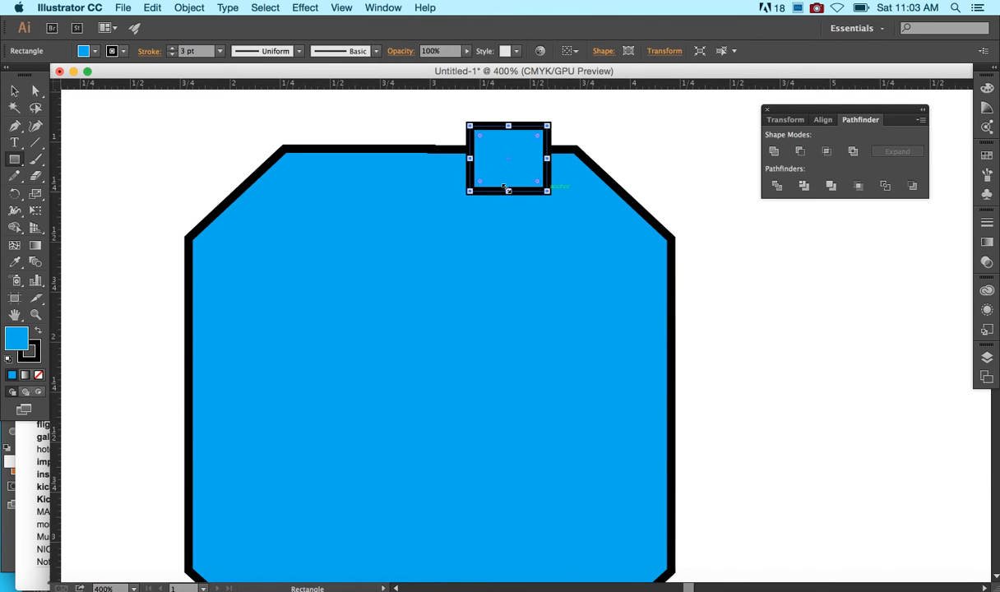
key(v)
drag(299, 107, 526, 233)
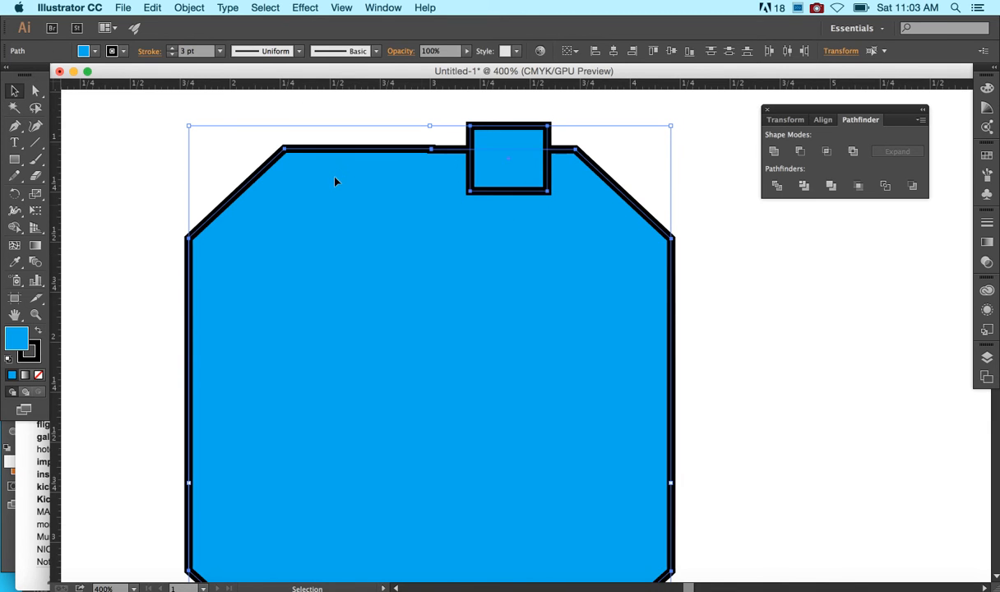
Step: Try Pathfinder Unite and Minus Front on the rectangle and the main shape, undoing each result
click(773, 151)
key(super+z)
click(801, 151)
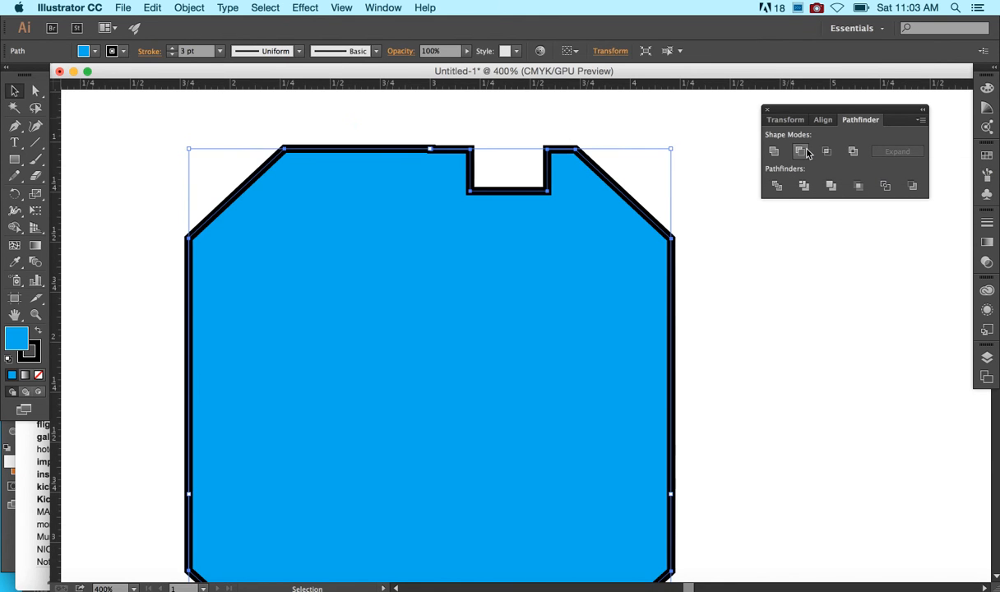
key(super+z)
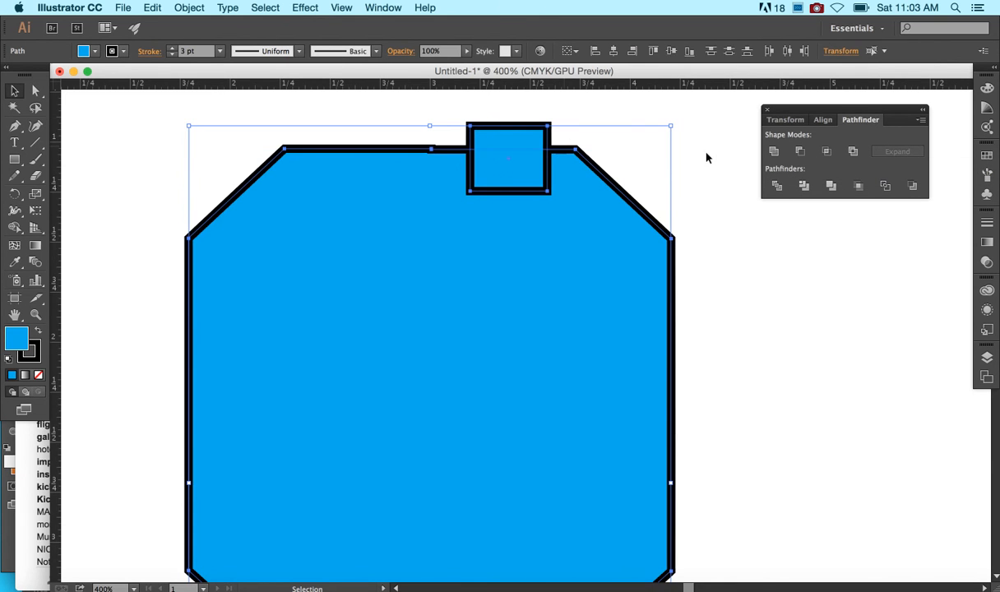
Step: Try Pathfinder Intersect and Exclude on the rectangle and the main shape, undoing each result
click(827, 151)
key(super+z)
click(853, 153)
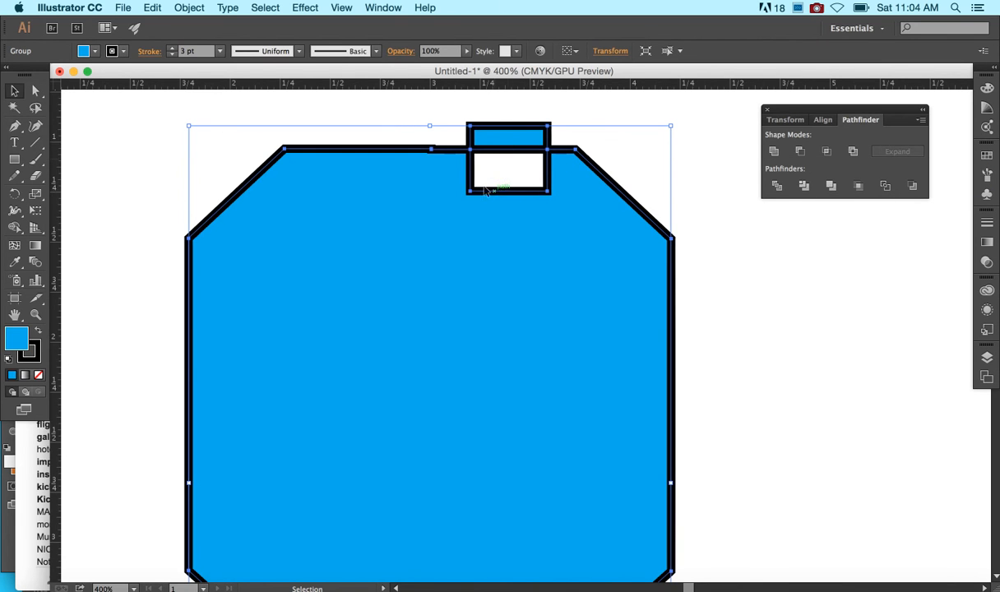
key(super+z)
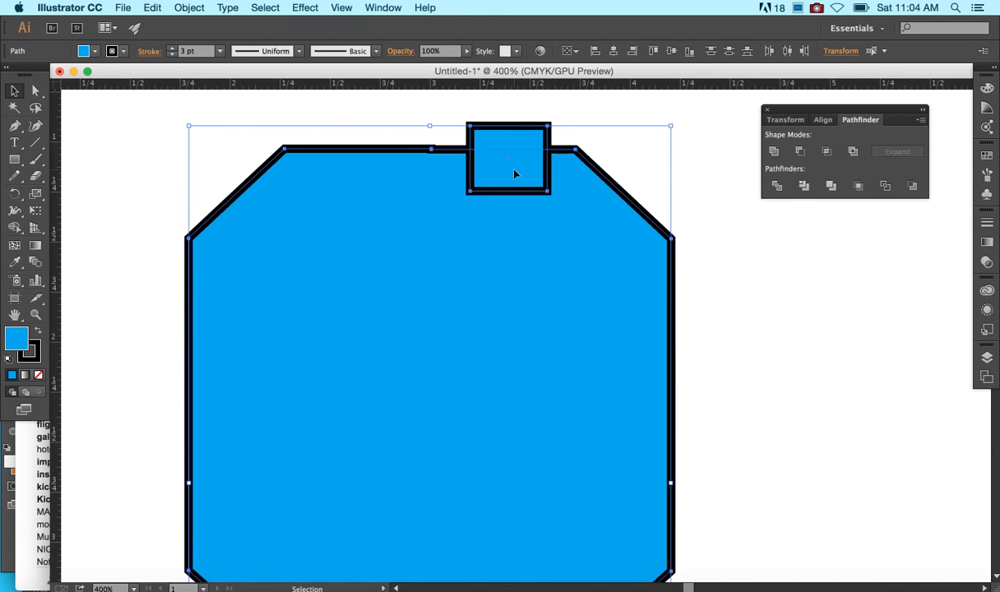
Step: Try merging the small rectangle with the main shape using the Shape Builder tool, and undo the merge
click(15, 227)
mouse_move(518, 203)
mouse_down()
mouse_move(514, 137)
mouse_move(514, 174)
mouse_move(484, 168)
mouse_move(487, 158)
mouse_move(540, 172)
mouse_move(525, 225)
mouse_up()
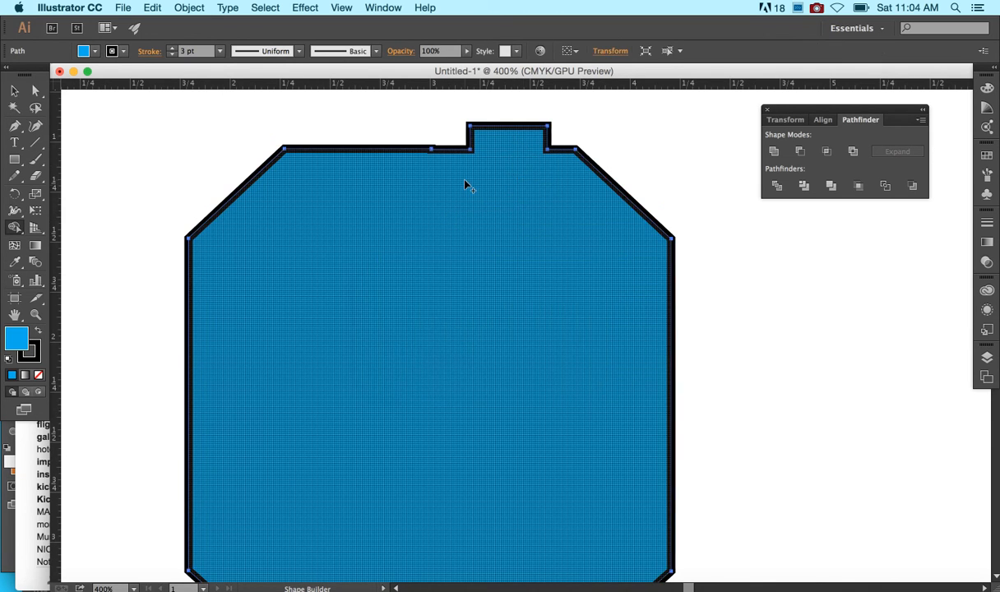
key(ctrl+z)
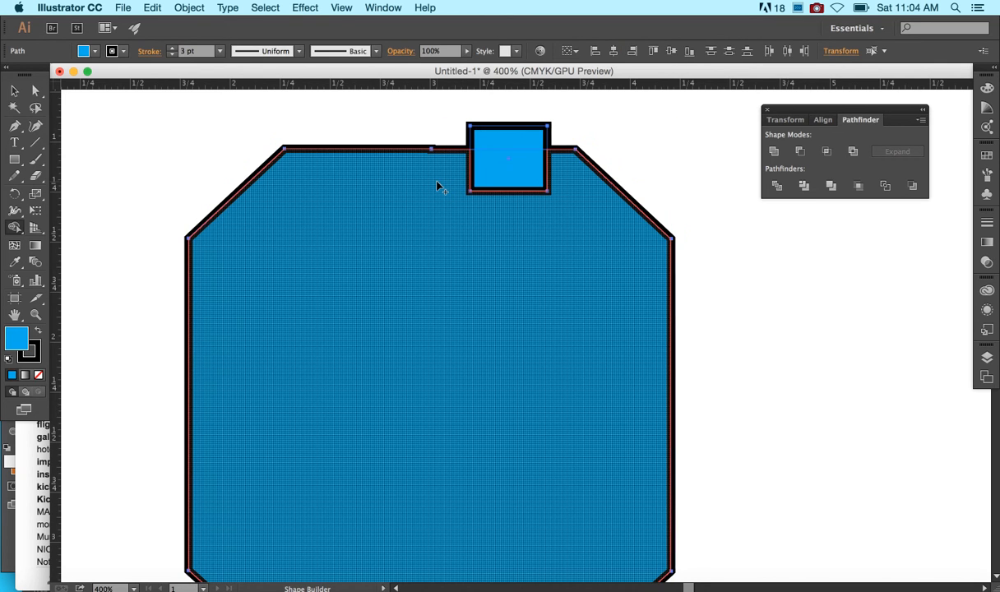
Step: Try another Shape Builder merge from the main shape into the rectangle's protruding part, undo it, and redo the small rectangle
mouse_move(438, 187)
mouse_down()
mouse_move(497, 174)
mouse_move(493, 156)
mouse_move(492, 168)
mouse_move(506, 144)
mouse_up()
drag(507, 205, 509, 204)
key(ctrl+z)
key(ctrl+z)
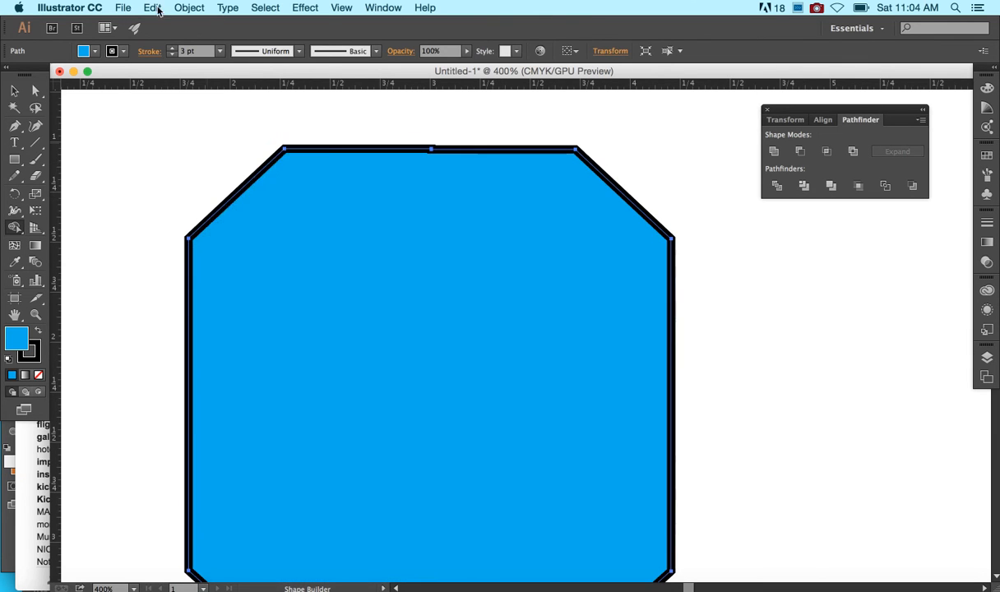
click(152, 8)
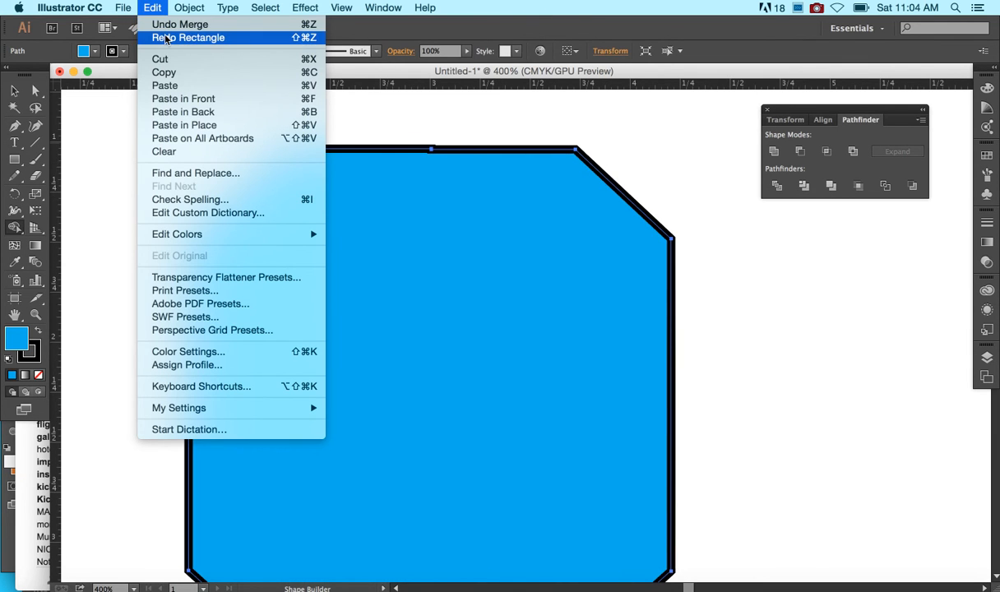
click(169, 37)
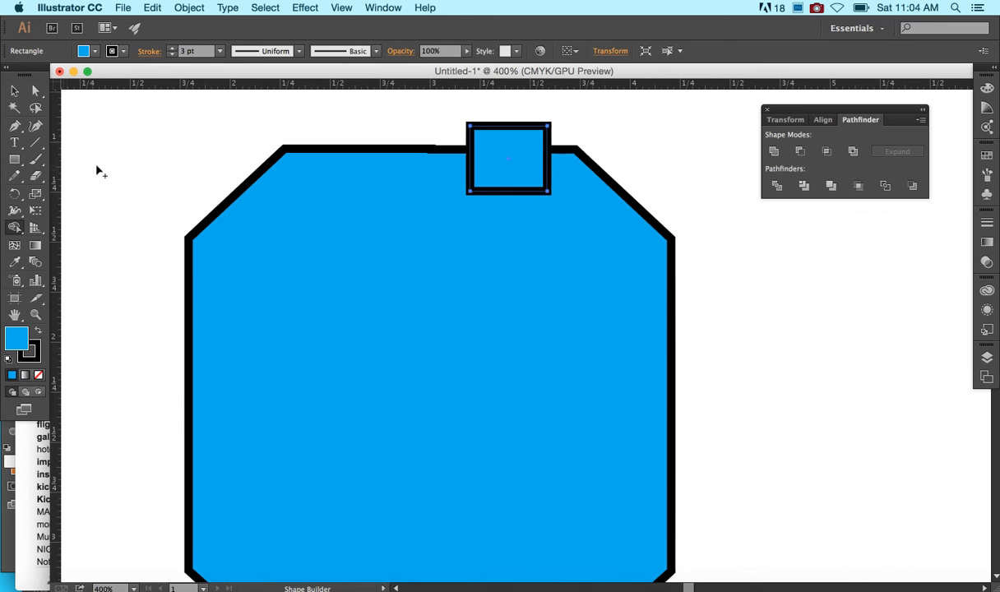
Step: Select both shapes and try deleting the rectangle's protruding part and its overlapping part with Shape Builder, undoing each deletion
click(14, 91)
click(367, 134)
key(super+a)
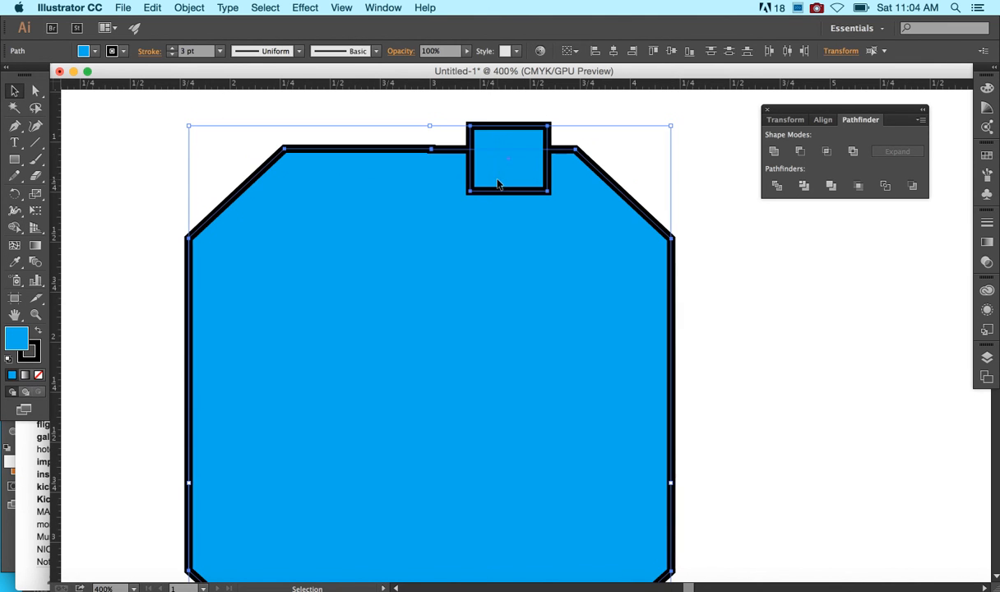
click(14, 228)
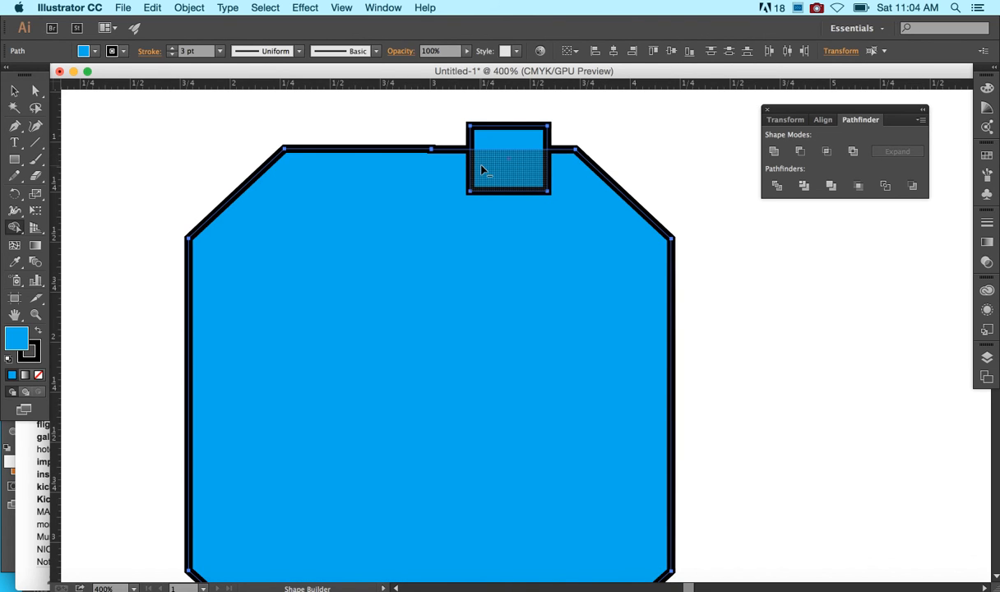
alt+click(490, 144)
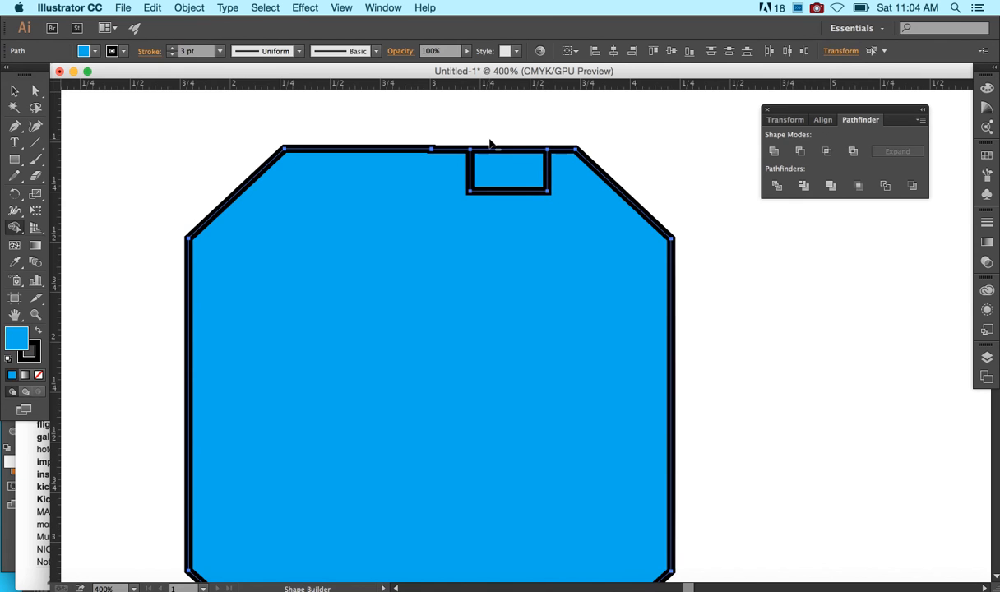
key(super+z)
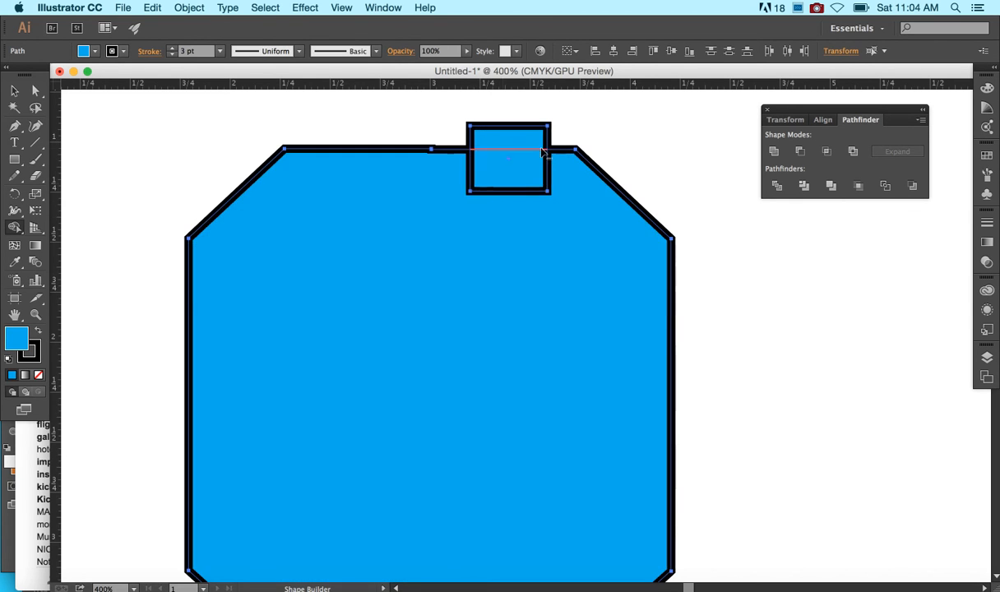
alt+click(528, 169)
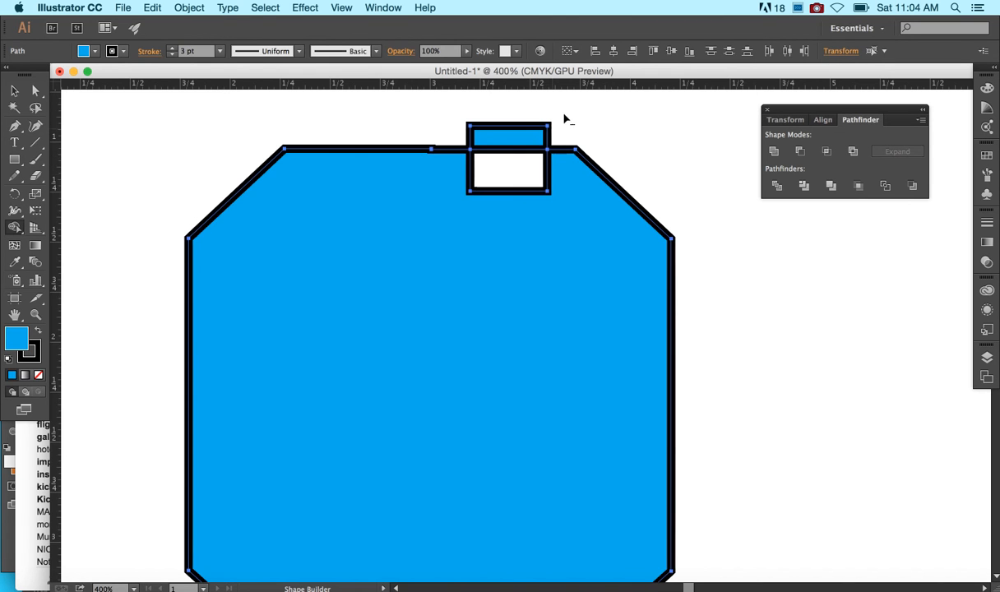
key(super+z)
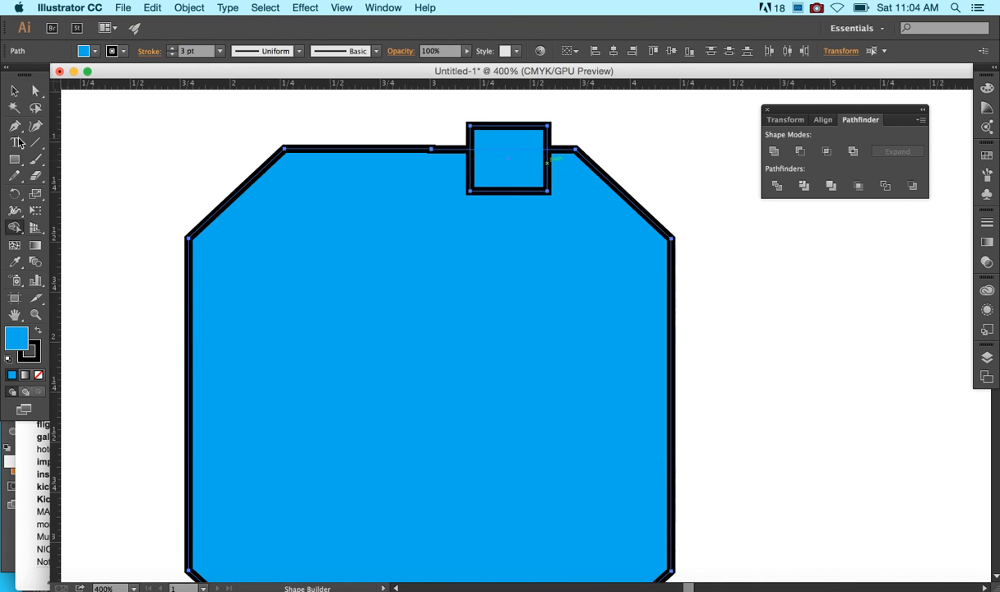
Step: Draw a taller rectangle across the upper edge, left of the small one, and select all three shapes
click(14, 159)
drag(341, 114, 439, 272)
click(14, 91)
drag(218, 117, 390, 172)
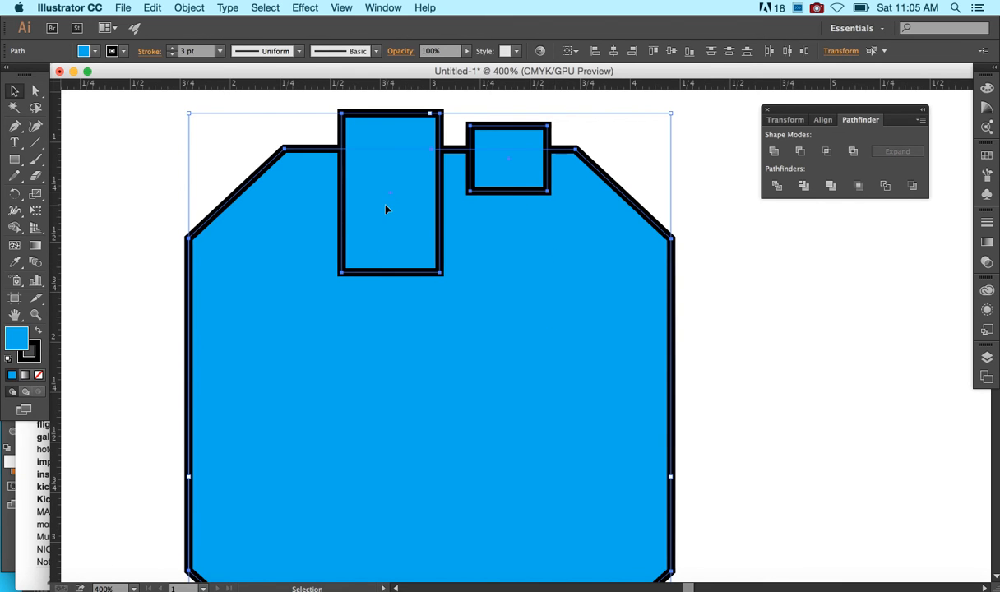
Step: Cut both rectangles out of the main shape with the Shape Builder tool, leaving two notches in its upper edge
click(14, 245)
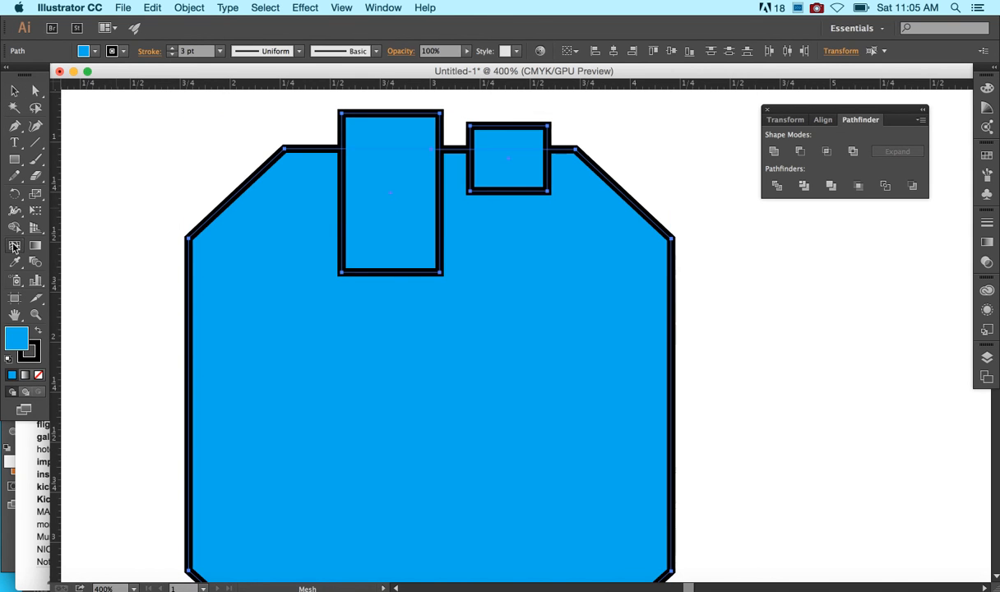
click(14, 227)
drag(376, 148, 377, 164)
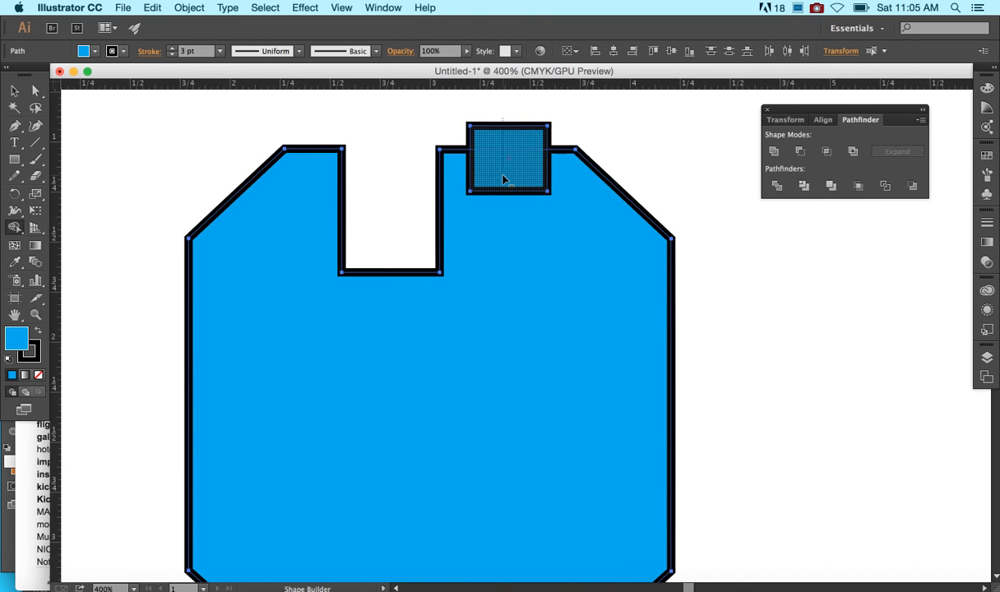
alt+click(503, 180)
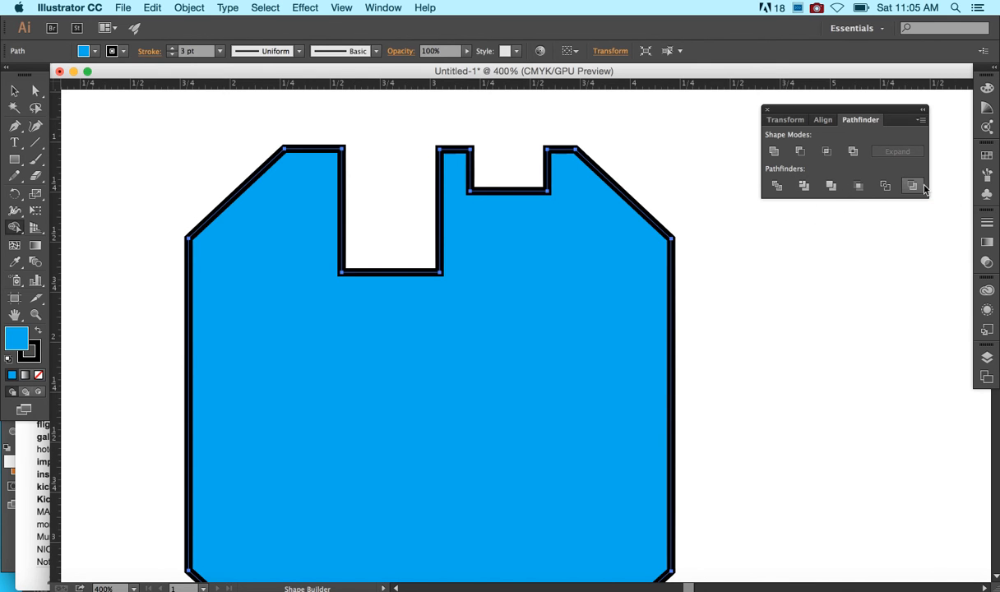
click(14, 230)
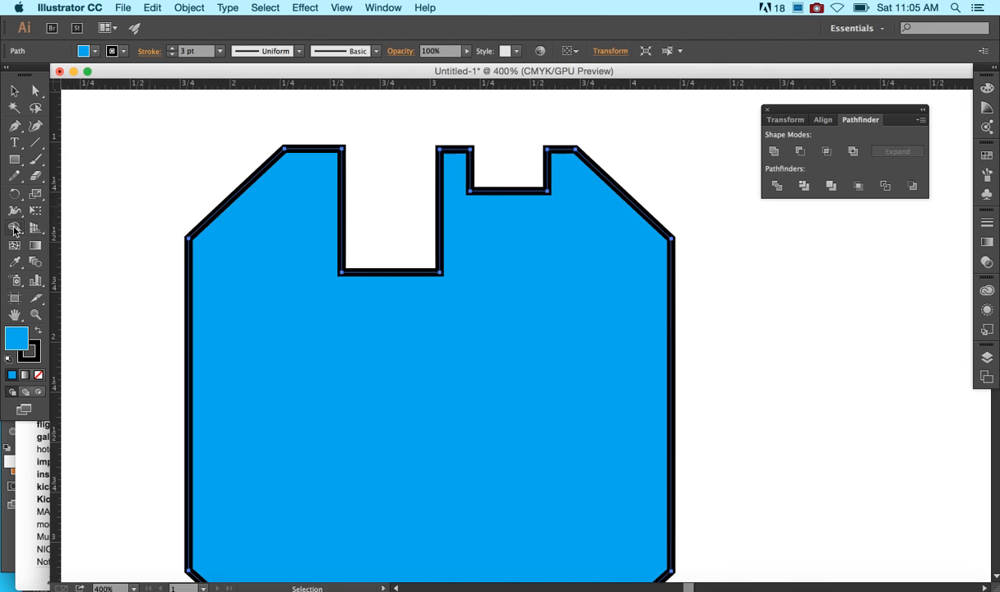
click(14, 230)
click(816, 8)
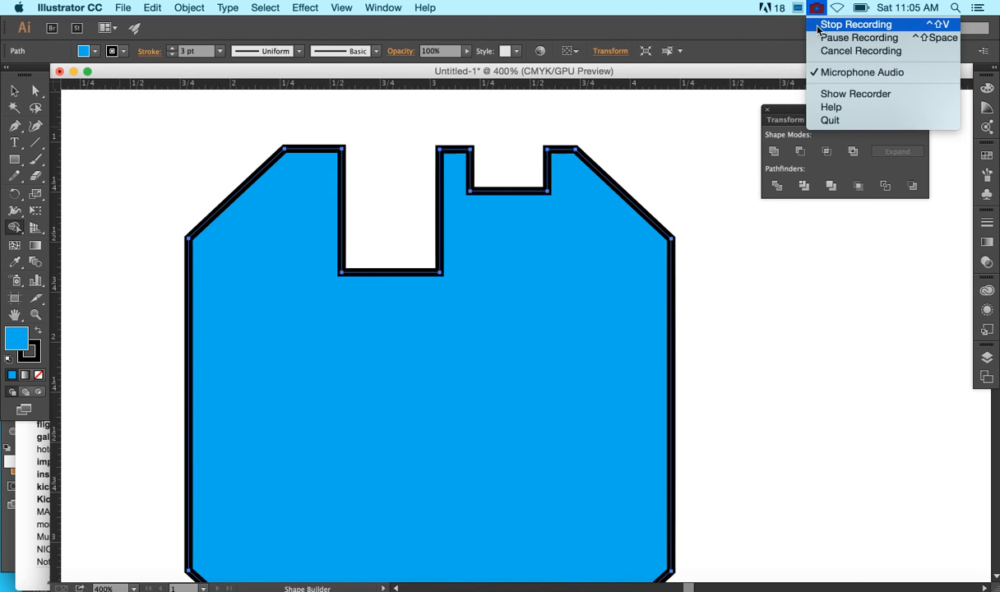